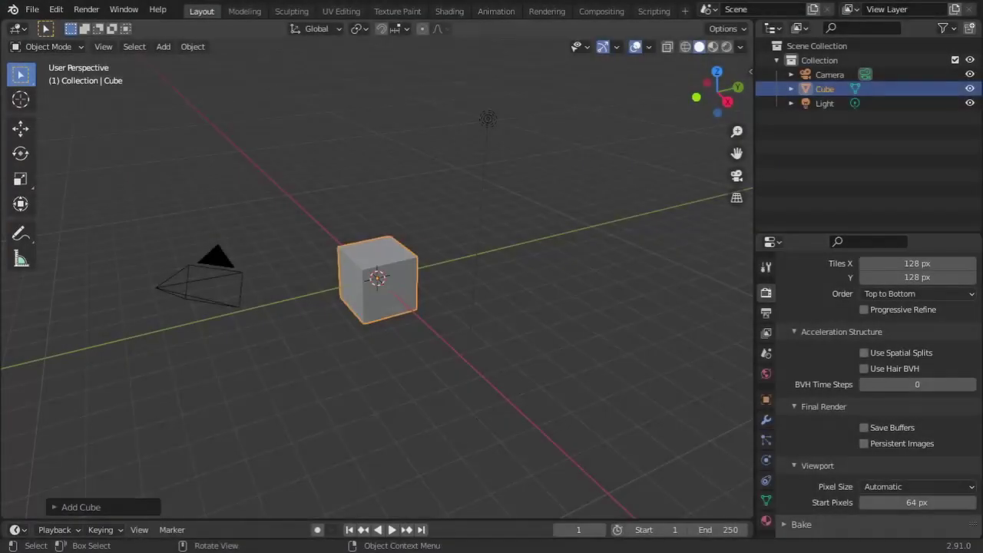
# Delete the default cube from the scene
pyautogui.click(213, 376)
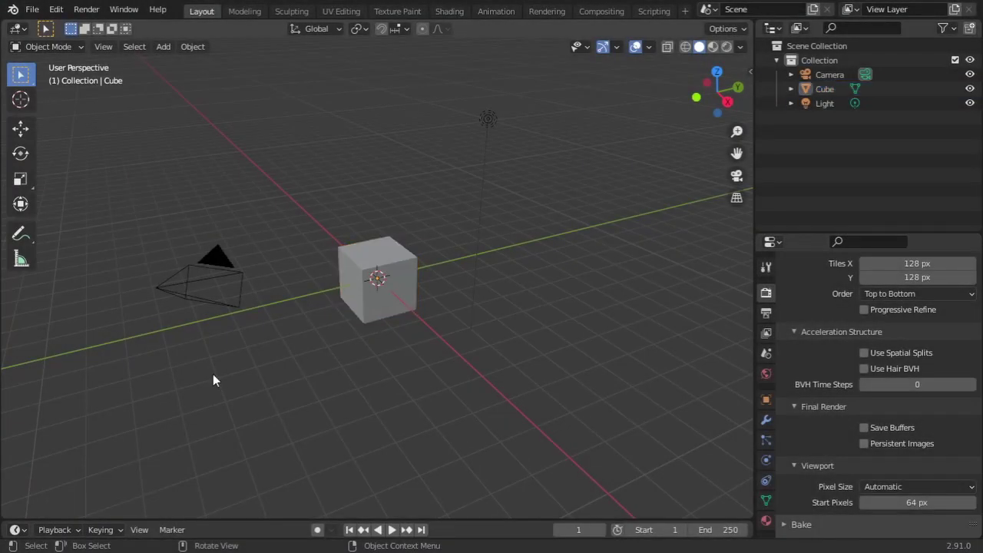
pyautogui.click(386, 271)
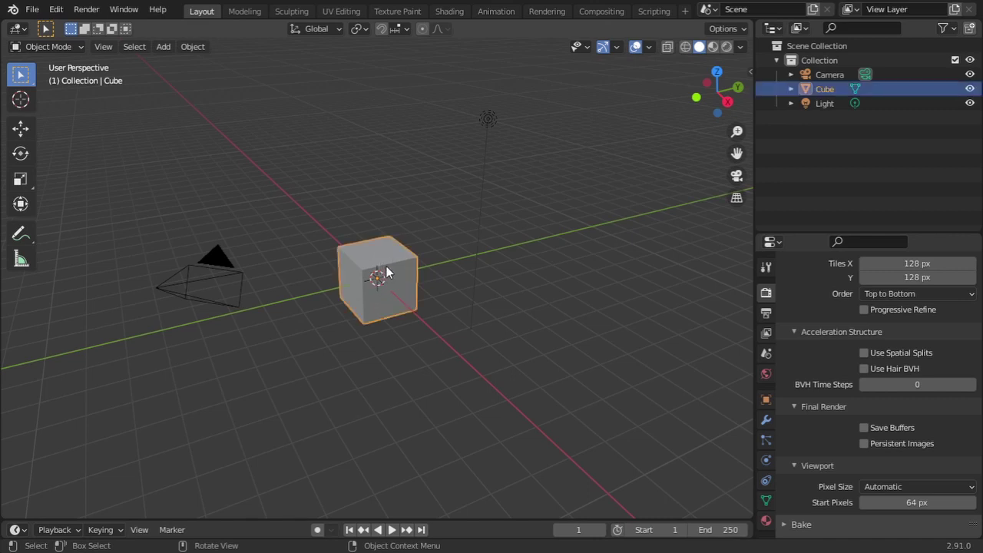
pyautogui.press('Delete')
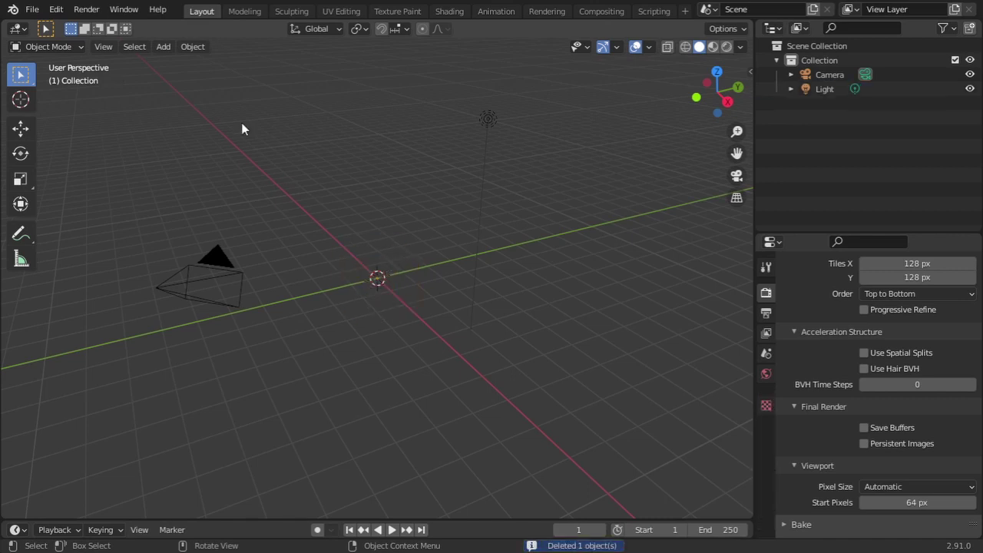
# Add a Wall Factory masonry wall mesh and expand its creation settings
pyautogui.click(163, 47)
pyautogui.moveTo(171, 61)
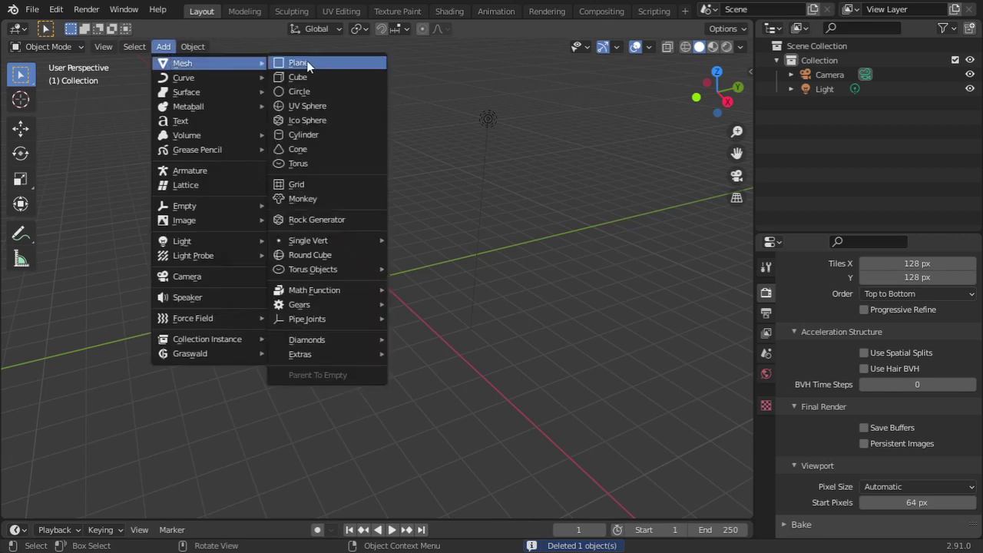
pyautogui.moveTo(342, 360)
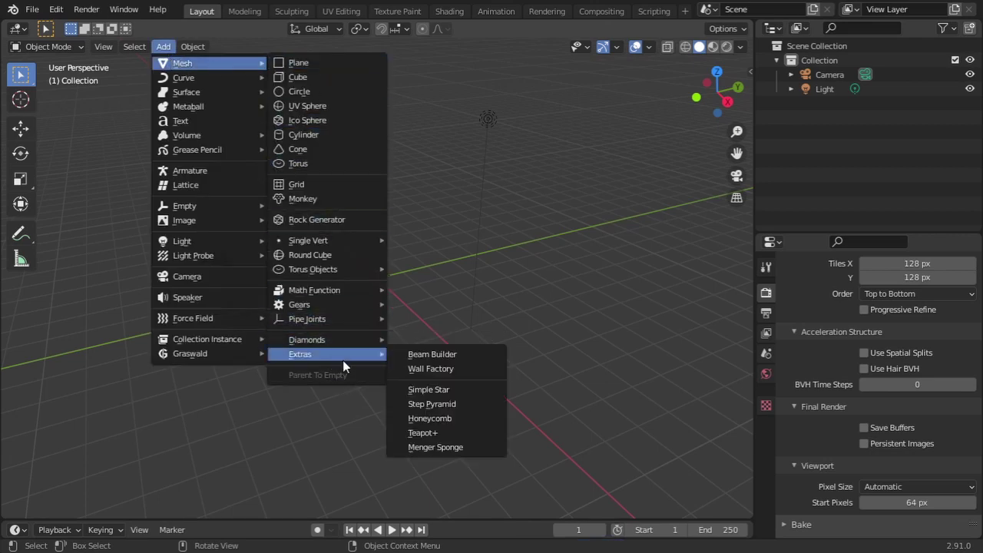
pyautogui.click(465, 370)
pyautogui.moveTo(402, 366)
pyautogui.mouseDown(button='middle')
pyautogui.moveTo(507, 375)
pyautogui.moveTo(470, 383)
pyautogui.moveTo(476, 366)
pyautogui.moveTo(509, 415)
pyautogui.moveTo(393, 300)
pyautogui.moveTo(411, 368)
pyautogui.moveTo(423, 364)
pyautogui.mouseUp(button='middle')
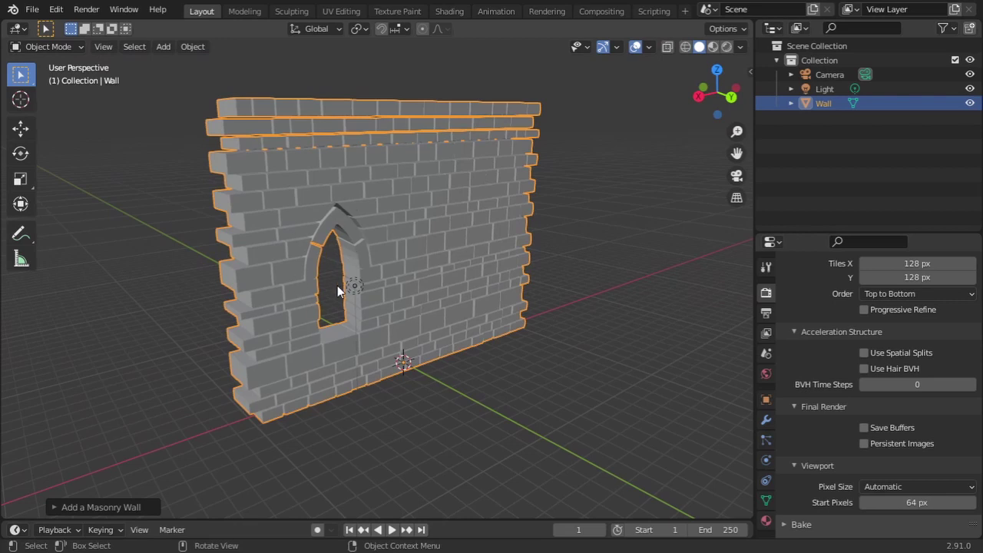
pyautogui.click(91, 504)
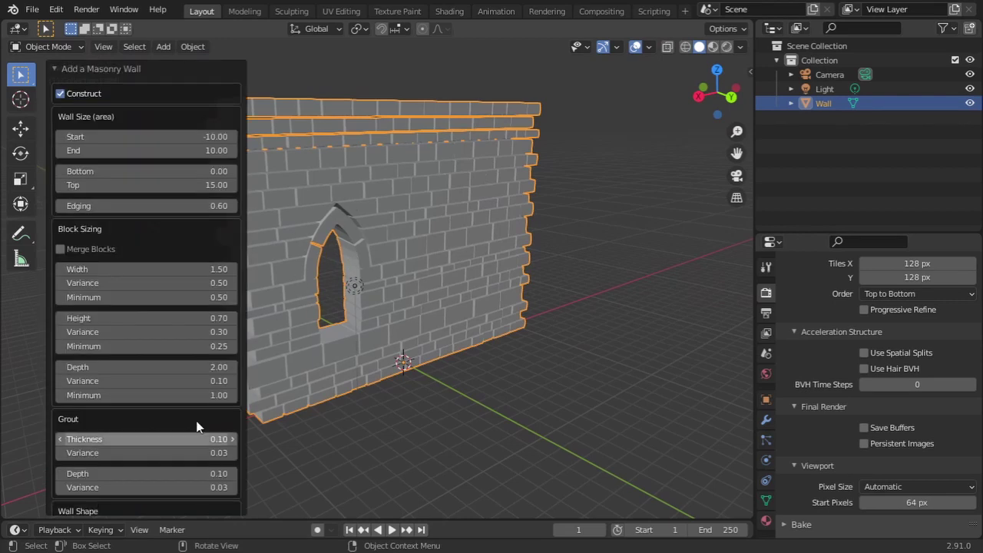
pyautogui.moveTo(433, 346); pyautogui.dragTo(516, 362, button='middle')
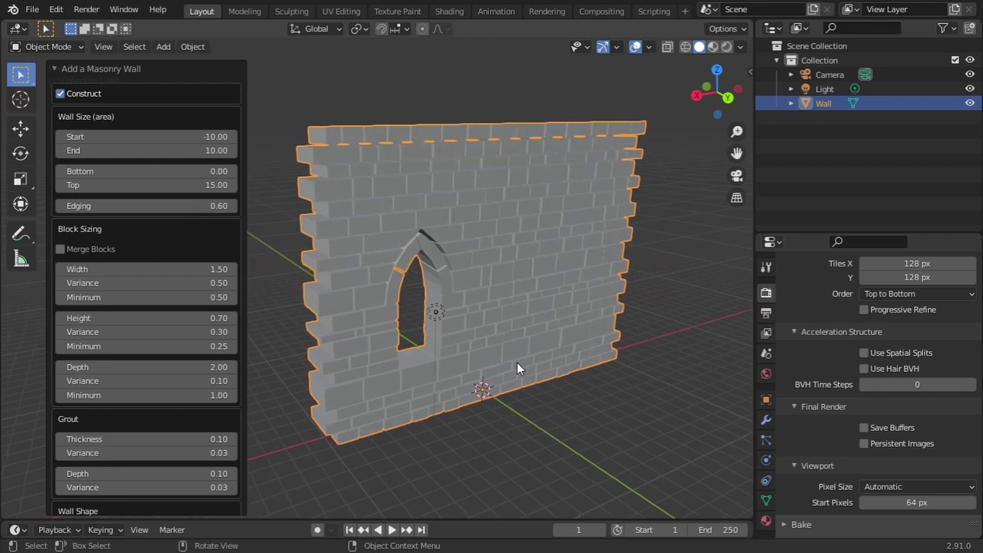
# Try raising the wall's size and edging values, and reset Start, End, Bottom, Top and Edging to their defaults
pyautogui.moveTo(151, 137); pyautogui.dragTo(135, 206)
pyautogui.rightClick(114, 136)
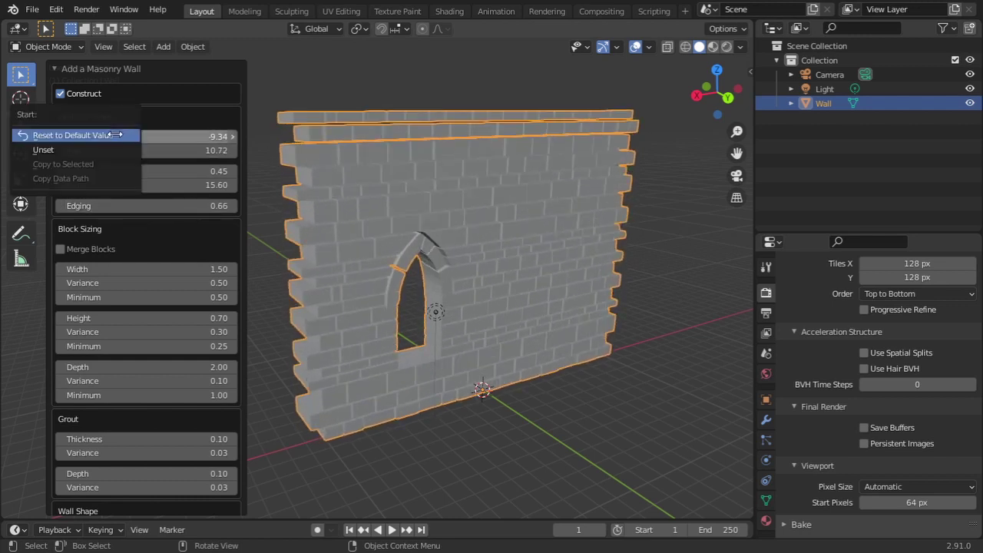
pyautogui.click(113, 135)
pyautogui.rightClick(145, 151)
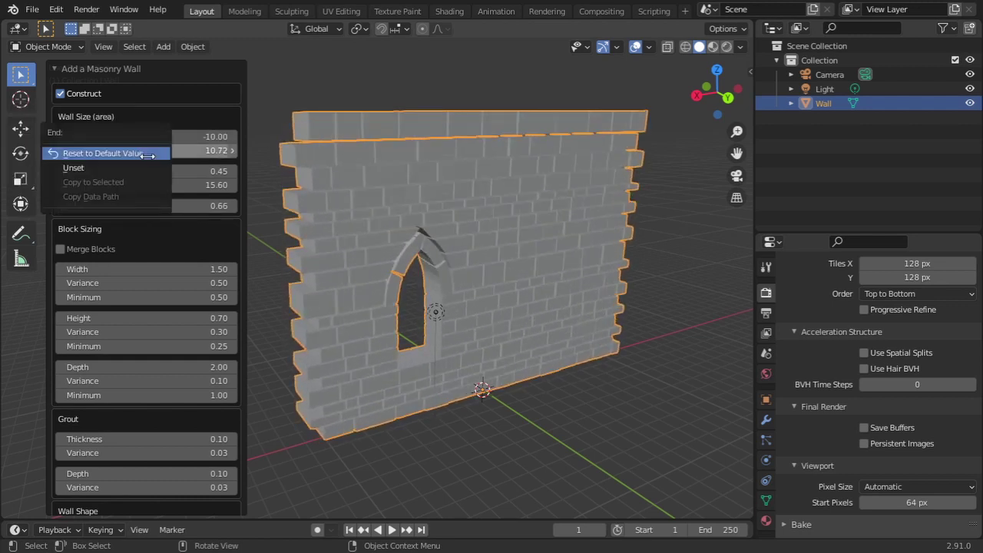
pyautogui.click(147, 153)
pyautogui.rightClick(154, 170)
pyautogui.click(154, 170)
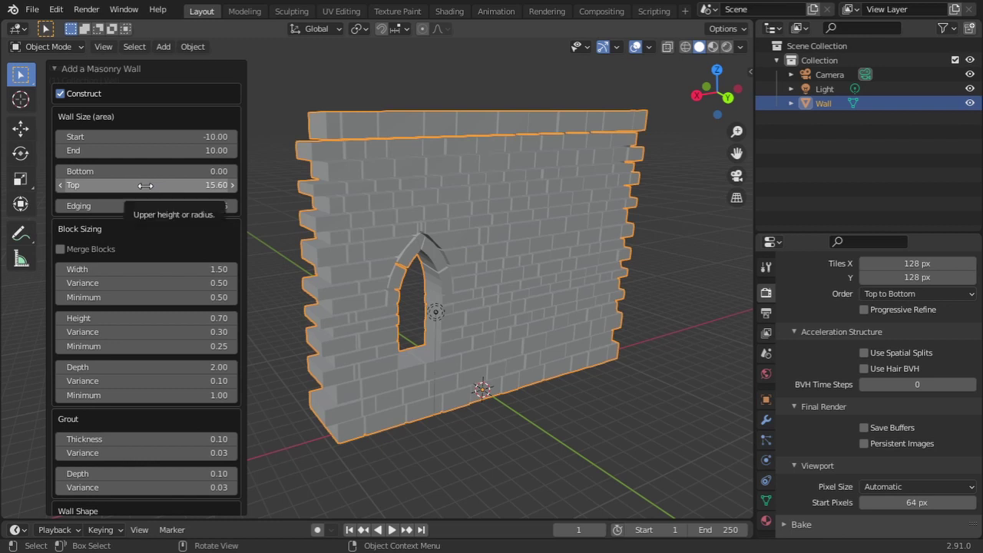
pyautogui.rightClick(152, 186)
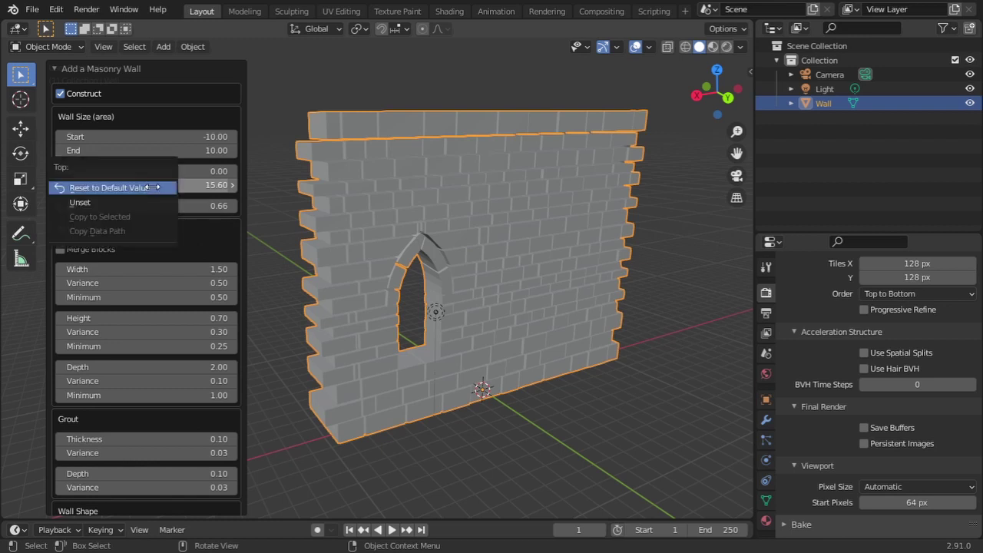
pyautogui.click(152, 187)
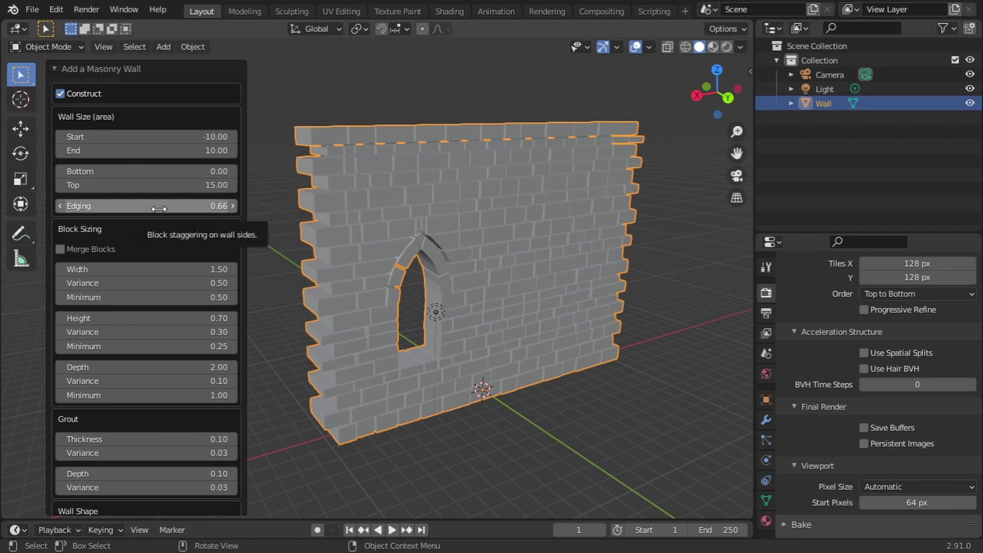
pyautogui.rightClick(893, 261)
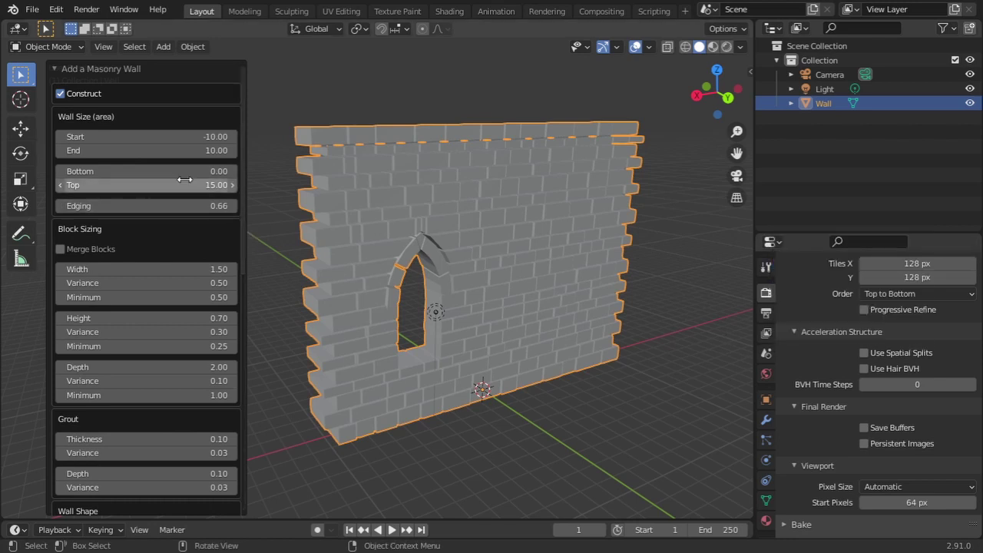
pyautogui.rightClick(184, 205)
pyautogui.click(185, 209)
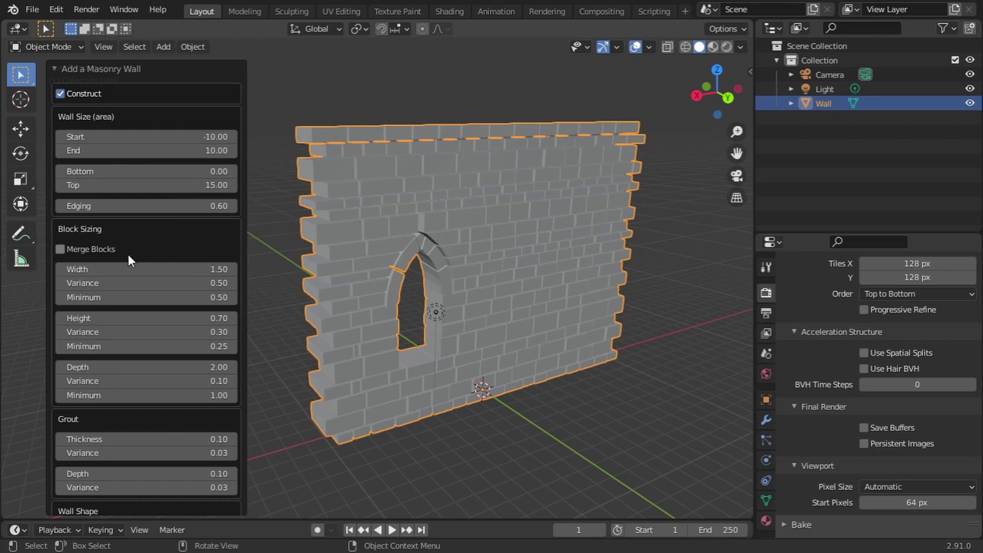
# Enable Merge Blocks and set the block width to 2.52
pyautogui.click(60, 249)
pyautogui.moveTo(86, 270); pyautogui.dragTo(143, 270)
pyautogui.moveTo(443, 244); pyautogui.dragTo(468, 233, button='middle')
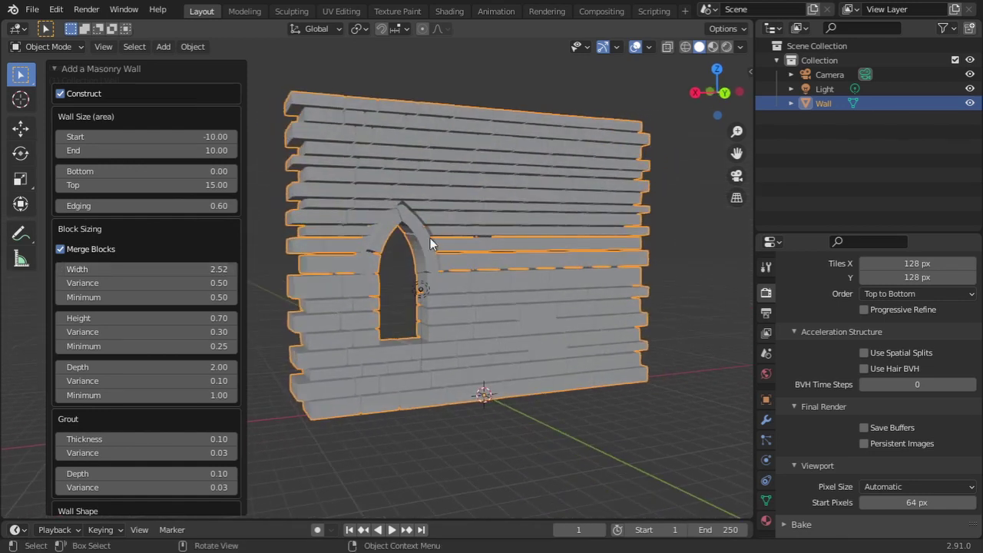
# Toggle Merge Blocks off and on repeatedly to compare the wall's blocks, leaving it enabled
pyautogui.click(59, 248)
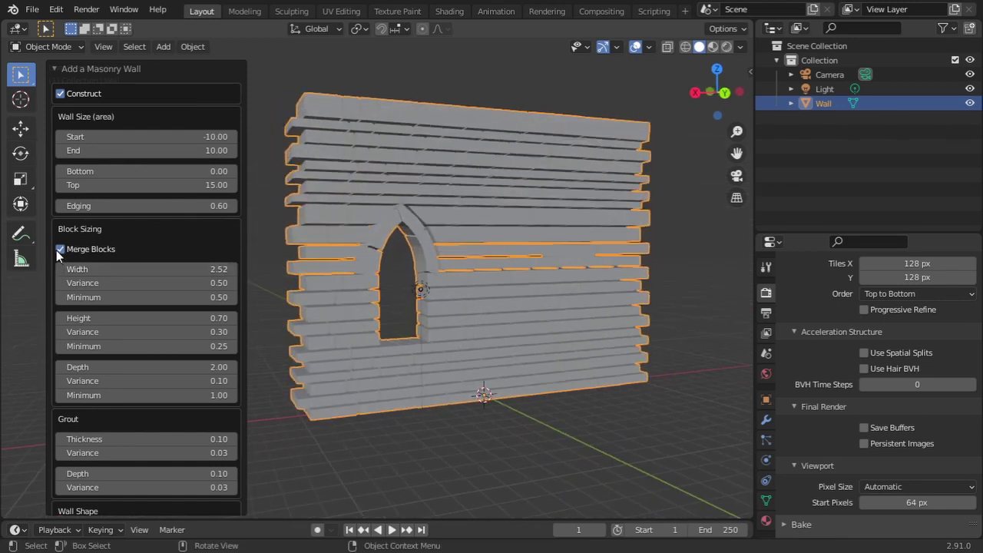
pyautogui.click(59, 248)
pyautogui.click(59, 249)
pyautogui.click(59, 249)
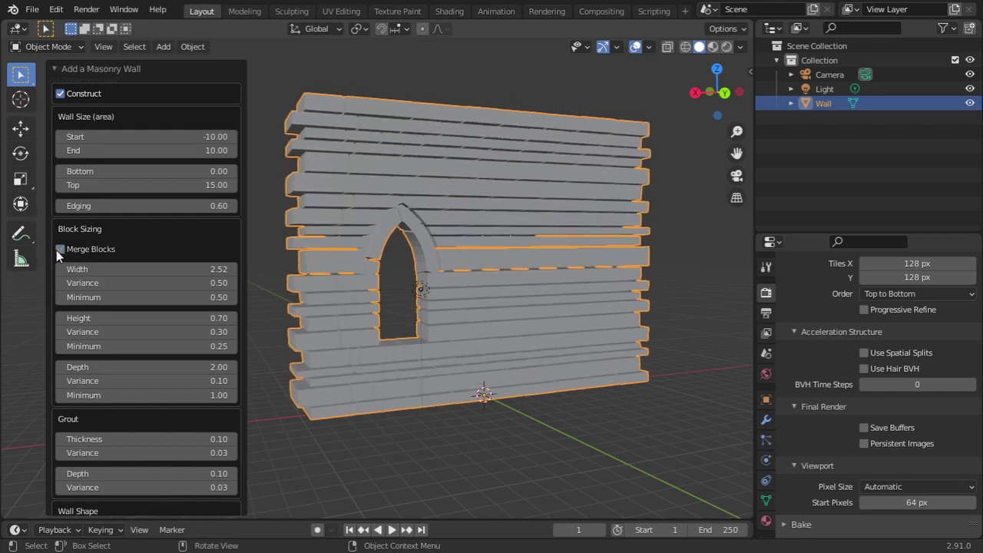
pyautogui.click(57, 250)
pyautogui.click(57, 250)
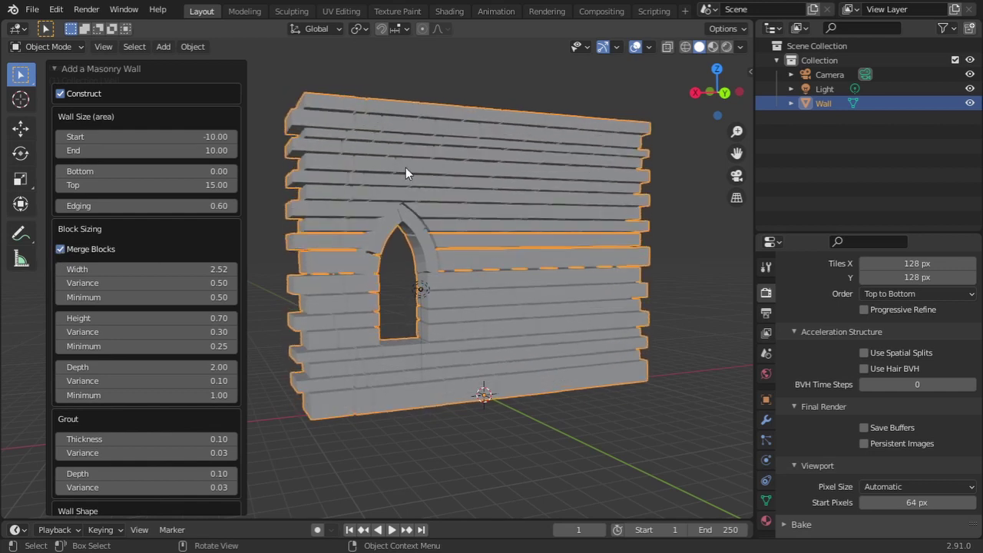
# Try block widths of 1.62 and 2.58, and inspect the blocks around the window up close
pyautogui.moveTo(115, 269); pyautogui.dragTo(77, 269)
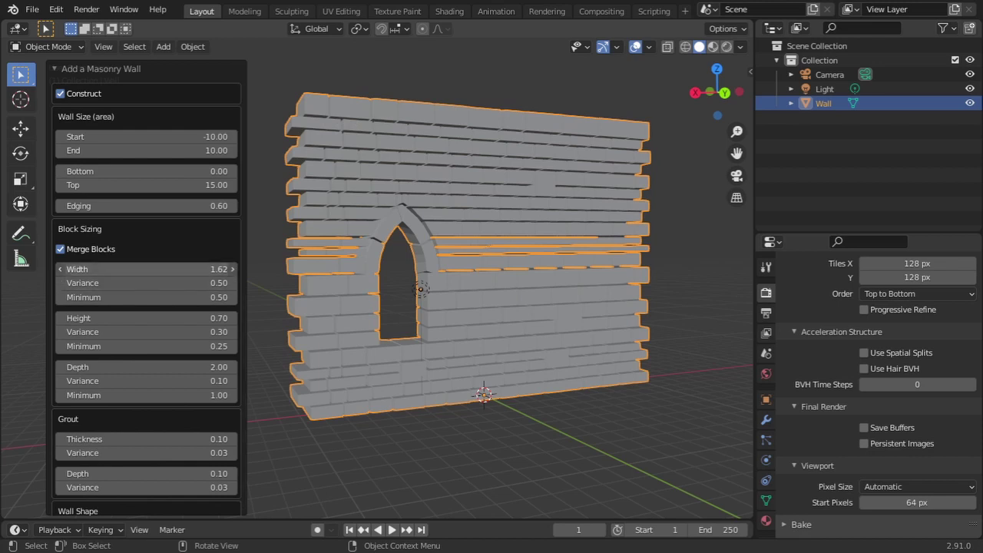
pyautogui.moveTo(146, 269); pyautogui.dragTo(184, 269)
pyautogui.scroll(4, 437, 175)
pyautogui.moveTo(437, 175); pyautogui.dragTo(467, 244, button='middle')
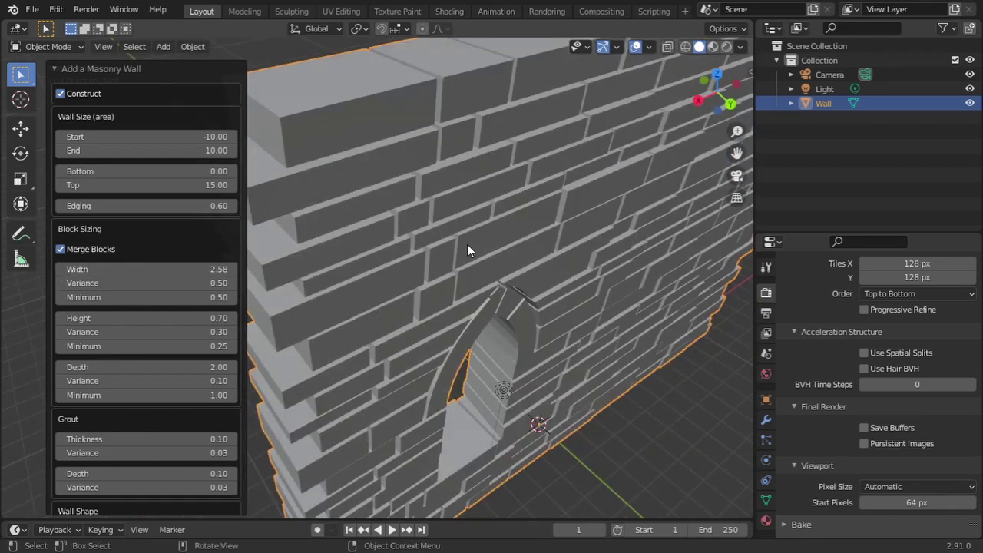
pyautogui.scroll(3, 447, 206)
pyautogui.keyDown('shift'); pyautogui.moveTo(447, 207); pyautogui.dragTo(479, 260, button='middle'); pyautogui.keyUp('shift')
# Try a block width of 4.71 and reduce it to 1.71
pyautogui.moveTo(153, 269); pyautogui.dragTo(203, 269)
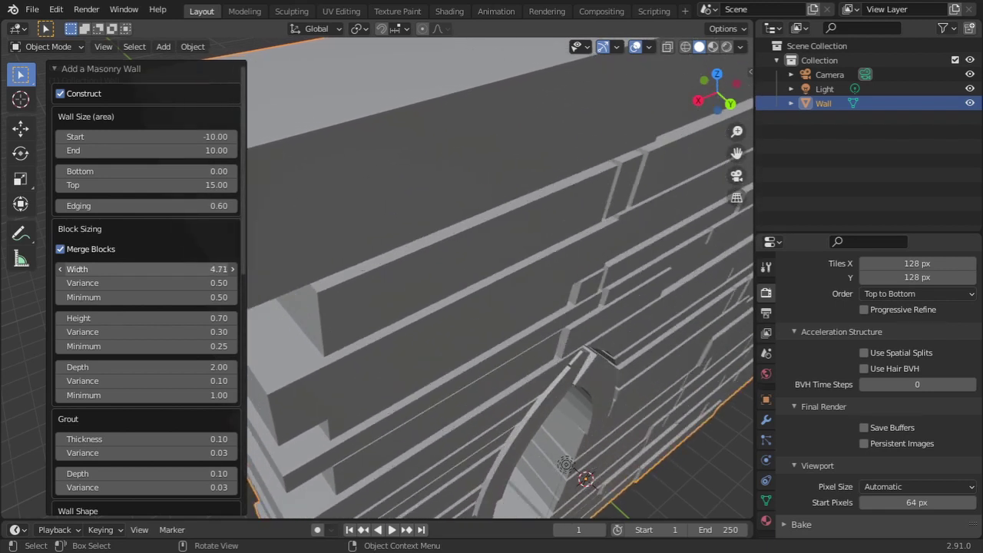
pyautogui.scroll(-5, 579, 309)
pyautogui.moveTo(579, 310); pyautogui.dragTo(561, 281, button='middle')
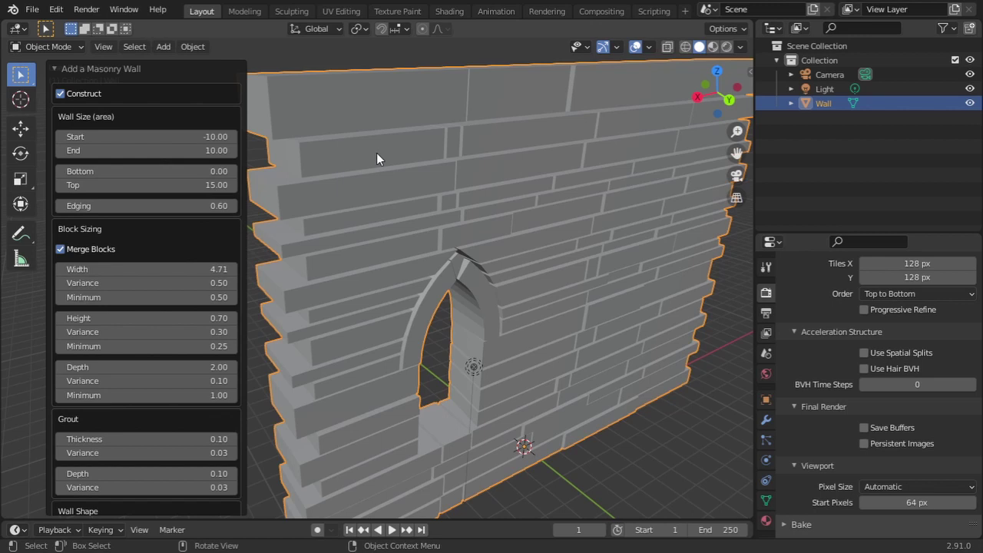
pyautogui.moveTo(152, 274); pyautogui.dragTo(96, 274)
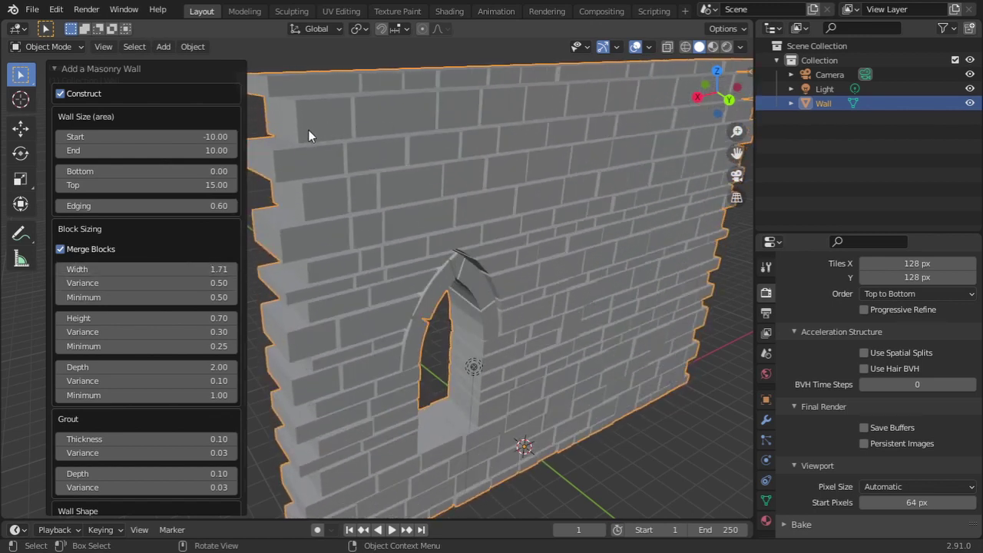
# Set the block width's minimum to 1.88 and its variance to 1.01
pyautogui.moveTo(153, 283); pyautogui.dragTo(188, 282)
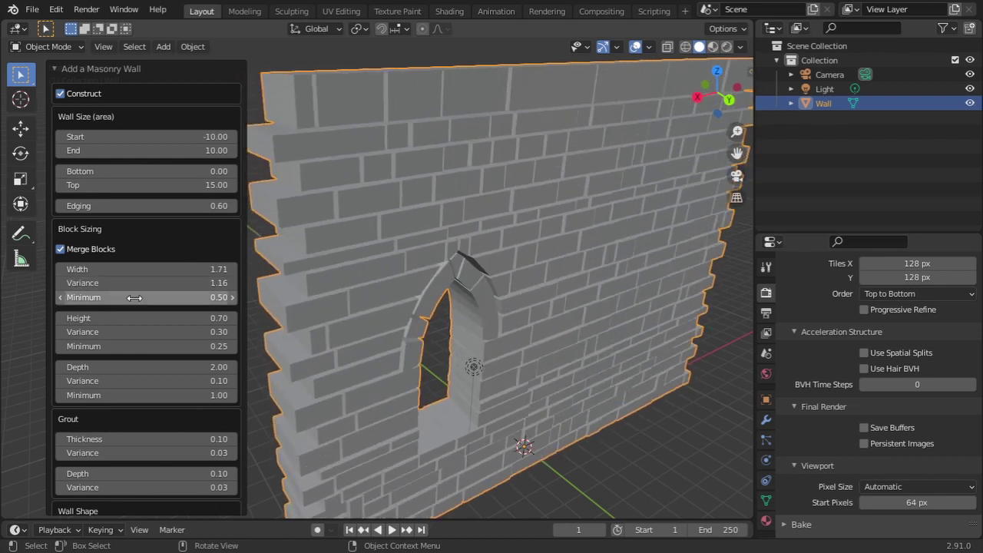
pyautogui.moveTo(145, 299); pyautogui.dragTo(218, 299)
pyautogui.moveTo(132, 283)
pyautogui.mouseDown()
pyautogui.moveTo(142, 282)
pyautogui.moveTo(115, 283)
pyautogui.mouseUp()
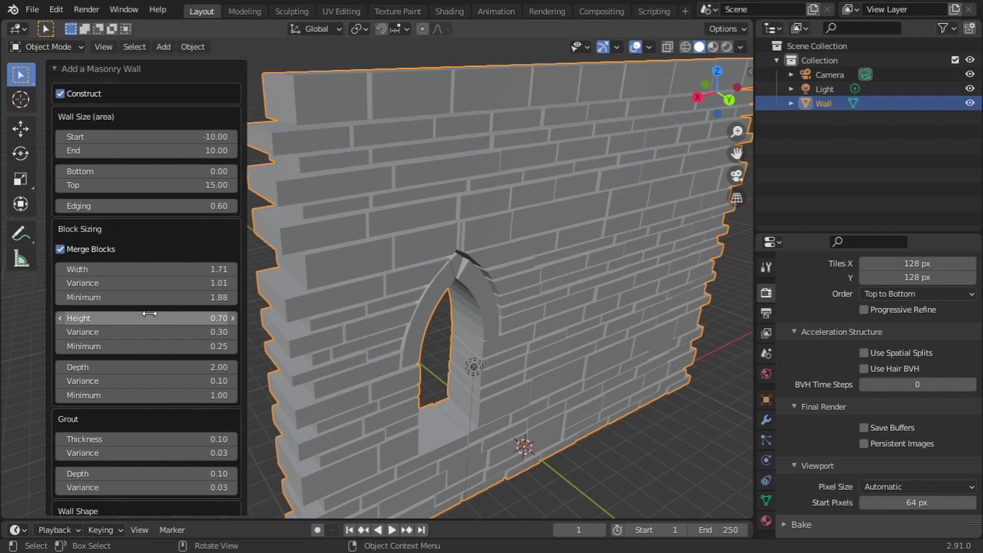
# Set the block height to 2.35 and its minimum to 1.90
pyautogui.moveTo(151, 320); pyautogui.dragTo(223, 321)
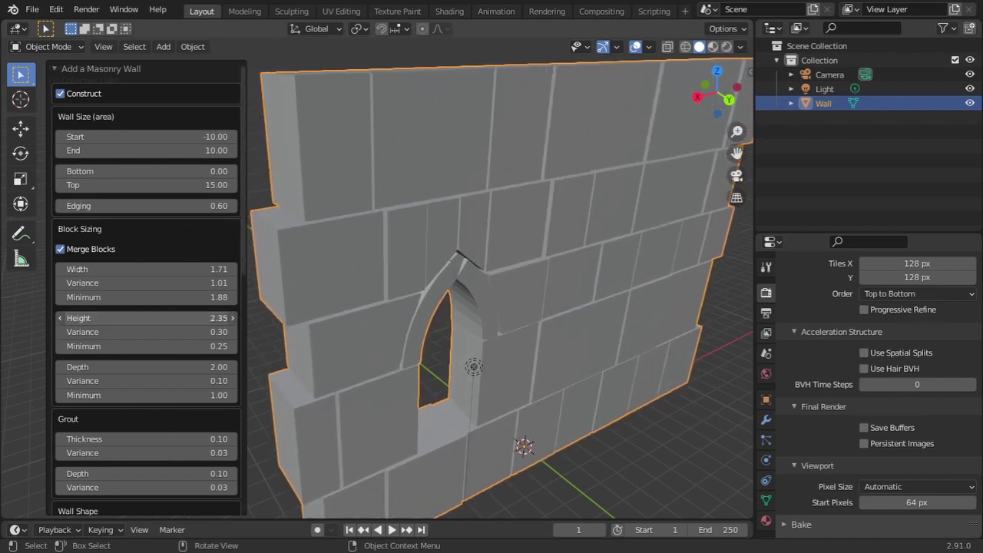
pyautogui.moveTo(311, 275); pyautogui.dragTo(553, 297, button='middle')
pyautogui.moveTo(119, 346); pyautogui.dragTo(197, 346)
pyautogui.moveTo(464, 336); pyautogui.dragTo(446, 315, button='middle')
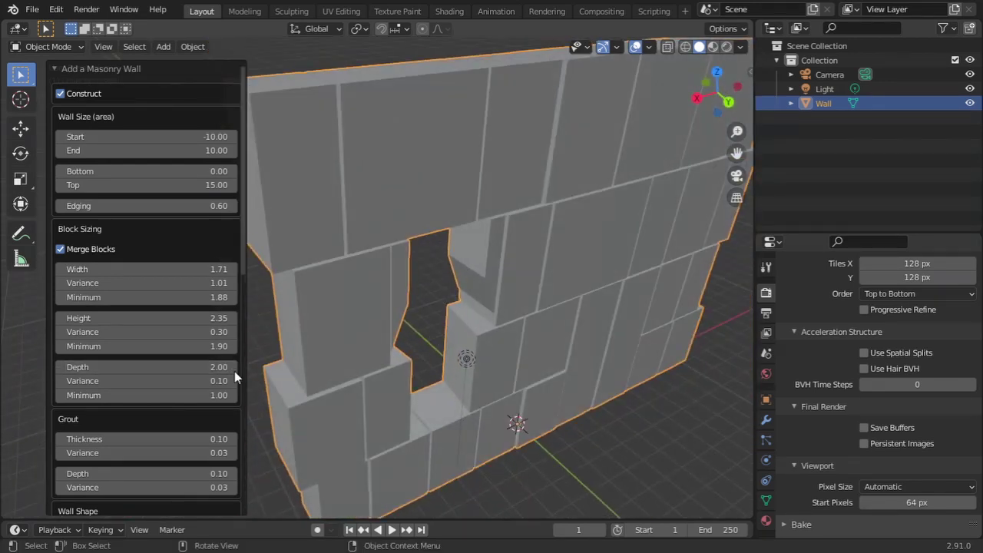
# Reset the block width, its variance and its minimum to their default values
pyautogui.rightClick(132, 269)
pyautogui.click(139, 266)
pyautogui.rightClick(146, 283)
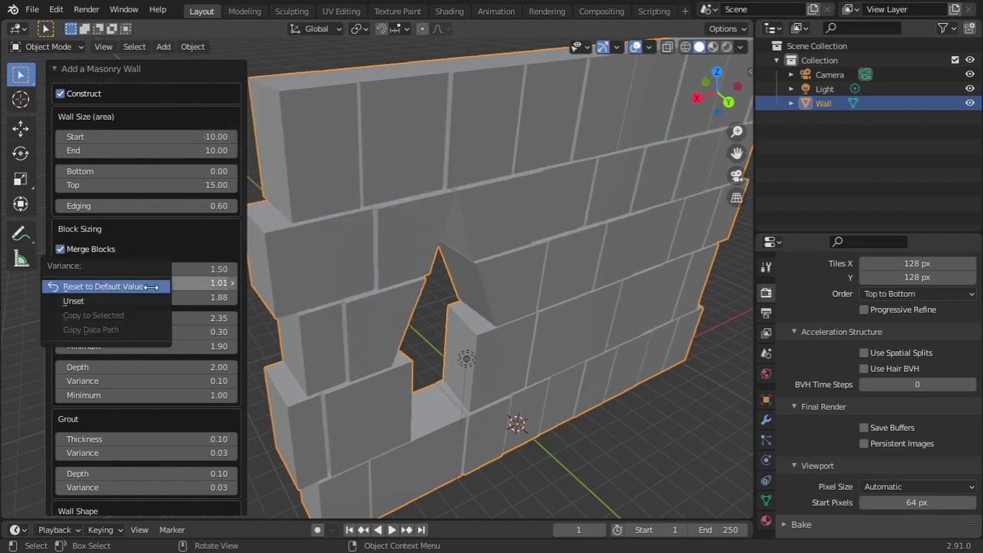
pyautogui.click(146, 284)
pyautogui.rightClick(150, 297)
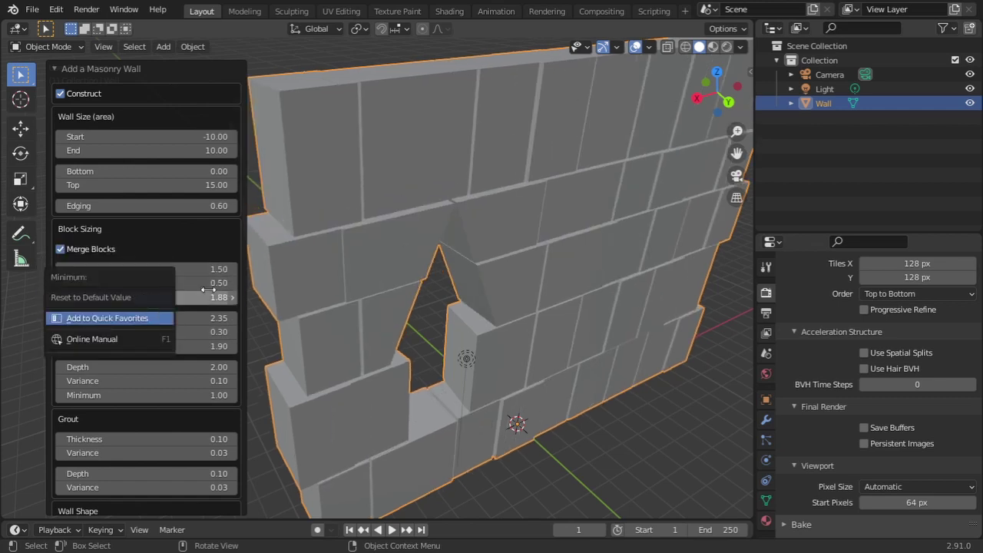
pyautogui.click(137, 298)
# Reset the block height, its variance and its minimum to their default values
pyautogui.rightClick(124, 318)
pyautogui.click(123, 320)
pyautogui.rightClick(127, 333)
pyautogui.click(129, 331)
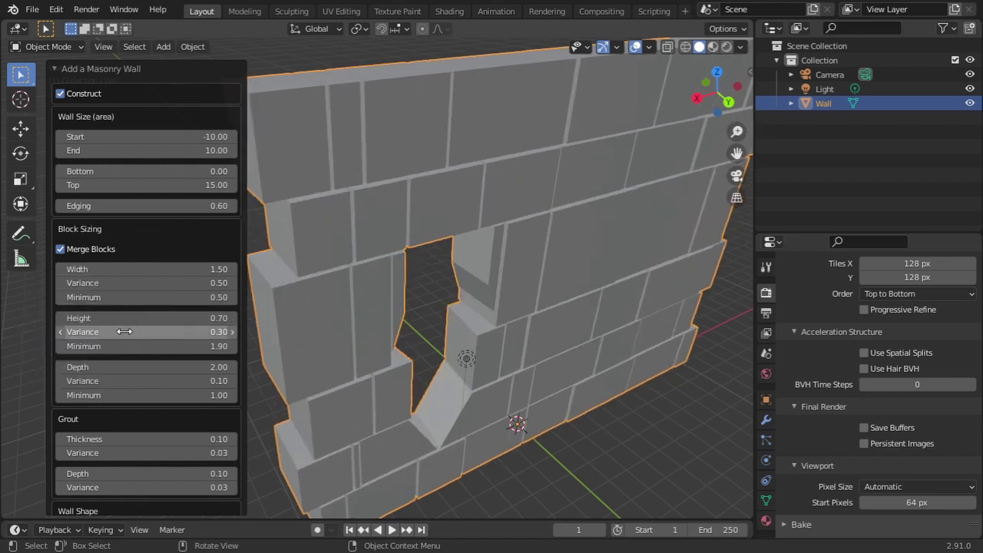
pyautogui.rightClick(134, 350)
pyautogui.click(133, 350)
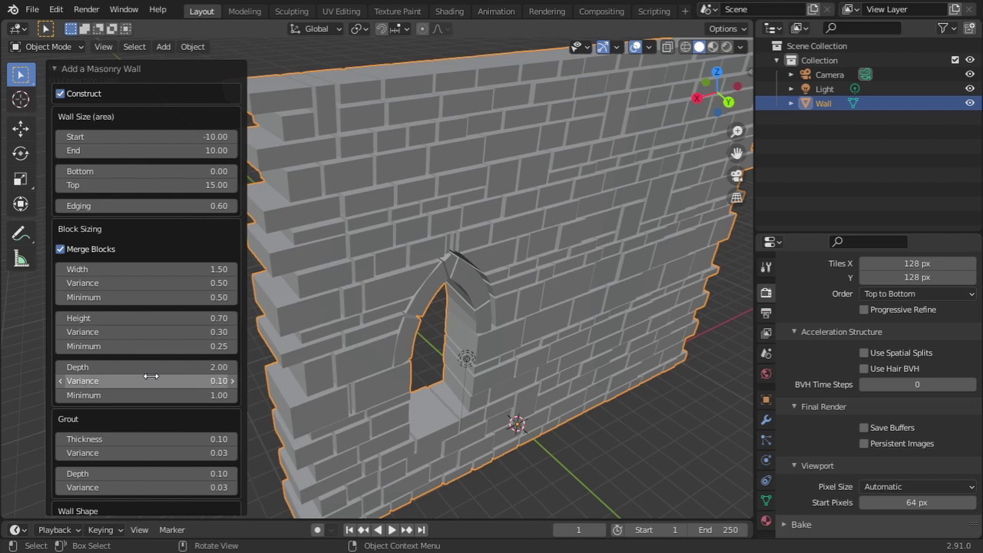
# Reduce the block depth to 0.23 and raise the minimum depth to 1.87
pyautogui.moveTo(149, 367)
pyautogui.mouseDown()
pyautogui.moveTo(185, 367)
pyautogui.moveTo(153, 367)
pyautogui.mouseUp()
pyautogui.moveTo(394, 301); pyautogui.dragTo(444, 338, button='middle')
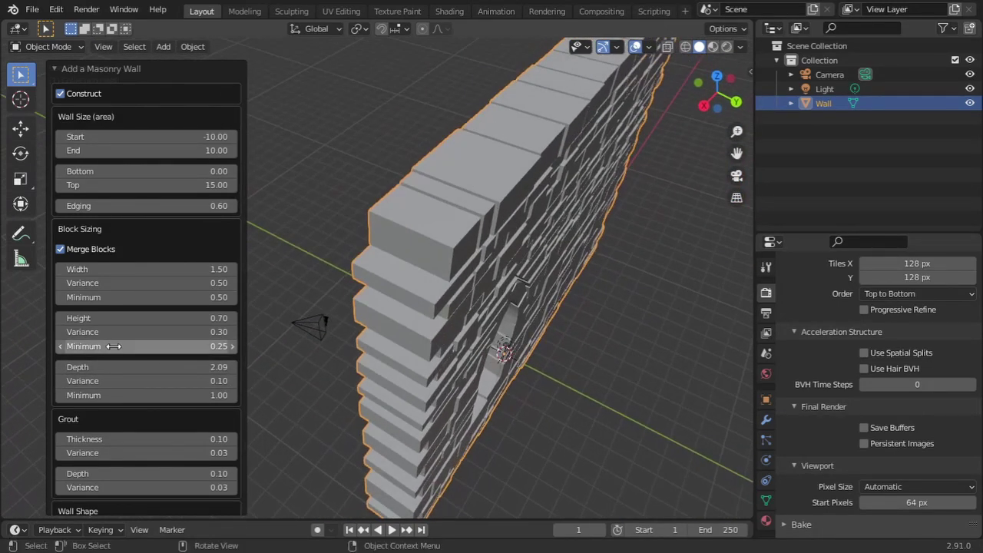
pyautogui.moveTo(113, 367); pyautogui.dragTo(84, 367)
pyautogui.moveTo(417, 353); pyautogui.dragTo(421, 291, button='middle')
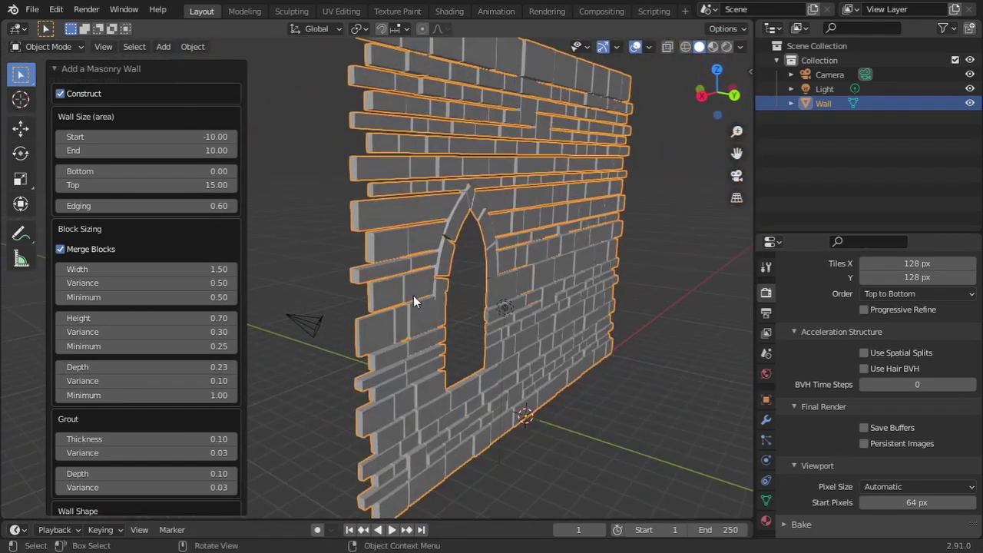
pyautogui.moveTo(132, 394); pyautogui.dragTo(196, 394)
pyautogui.moveTo(430, 292)
pyautogui.mouseDown(button='middle')
pyautogui.moveTo(521, 286)
pyautogui.moveTo(502, 323)
pyautogui.moveTo(454, 369)
pyautogui.moveTo(386, 386)
pyautogui.moveTo(508, 326)
pyautogui.moveTo(559, 352)
pyautogui.moveTo(528, 322)
pyautogui.moveTo(431, 306)
pyautogui.mouseUp(button='middle')
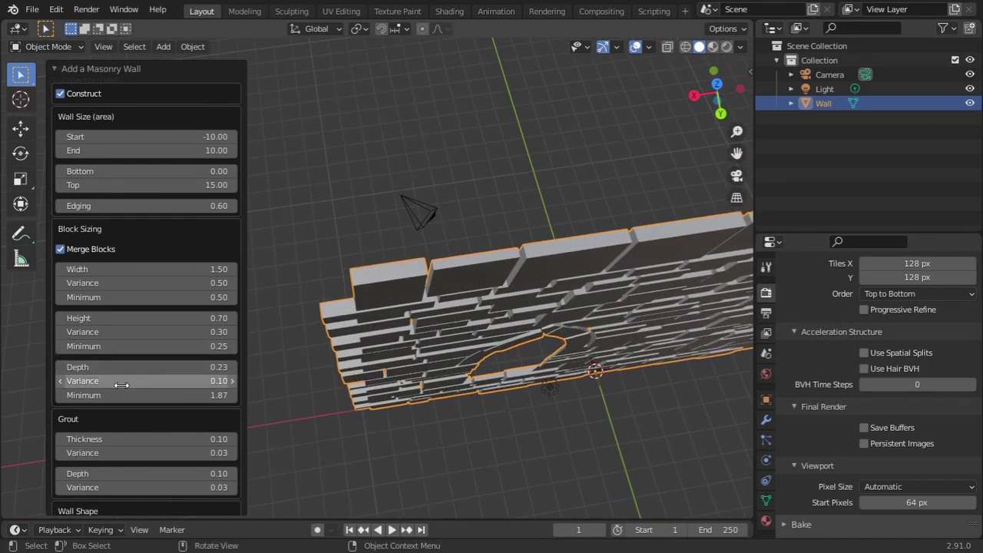
# Raise the minimum block depth to 3.97 and the block depth variance to 1.18
pyautogui.moveTo(115, 395); pyautogui.dragTo(177, 395)
pyautogui.moveTo(90, 382); pyautogui.dragTo(123, 381)
pyautogui.moveTo(367, 355); pyautogui.dragTo(510, 359, button='middle')
pyautogui.moveTo(558, 310); pyautogui.dragTo(626, 258, button='middle')
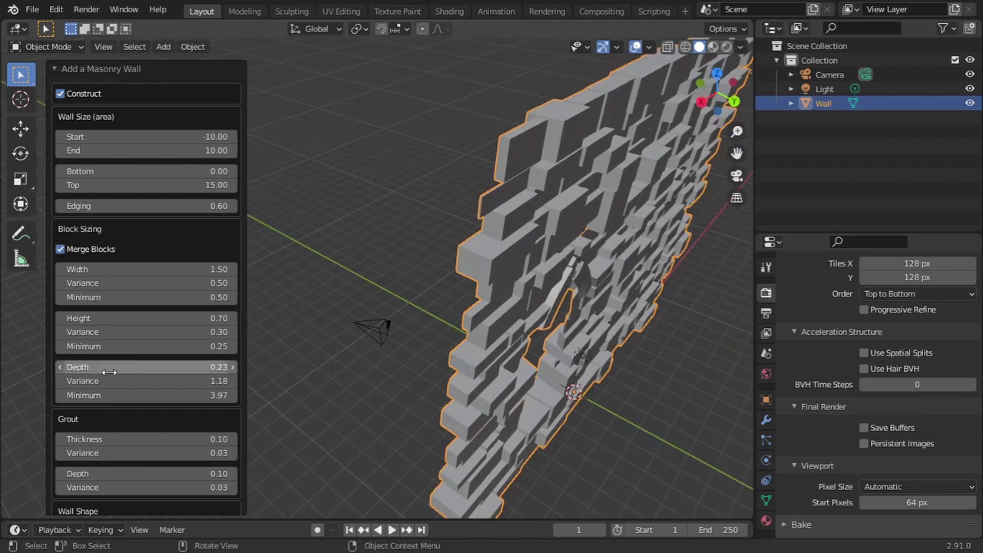
# Reset the block depth, its variance and its minimum to their default values
pyautogui.rightClick(125, 357)
pyautogui.press('Escape')
pyautogui.rightClick(168, 365)
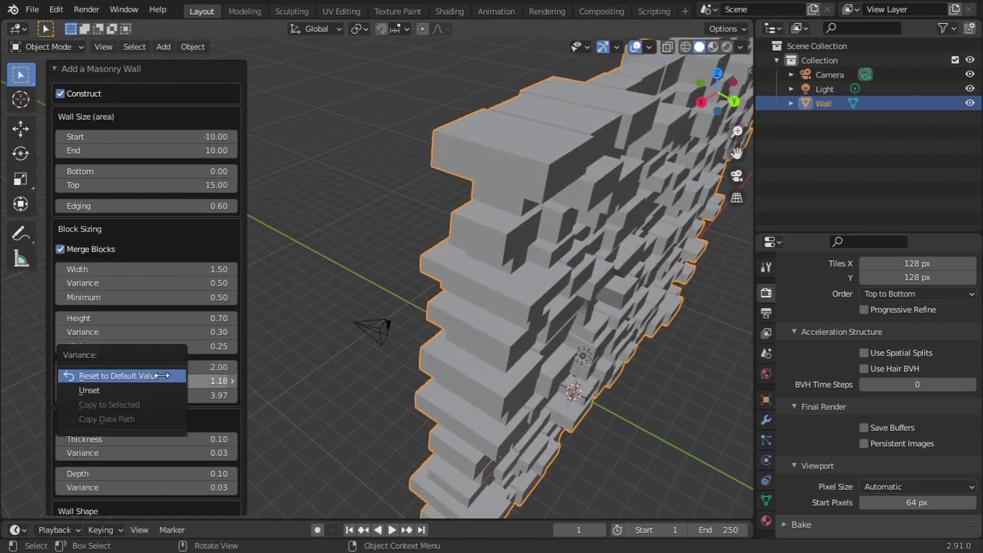
pyautogui.click(157, 376)
pyautogui.rightClick(163, 396)
pyautogui.click(158, 397)
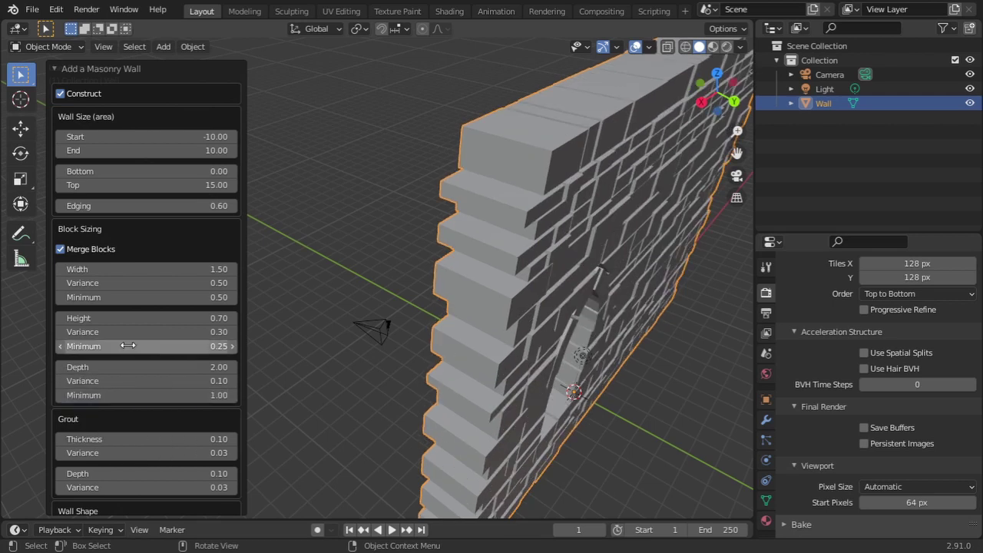
# Turn off block merging for the wall
pyautogui.click(58, 250)
pyautogui.scroll(-3, 183, 397)
pyautogui.scroll(-3, 182, 396)
pyautogui.moveTo(285, 397); pyautogui.dragTo(439, 235, button='middle')
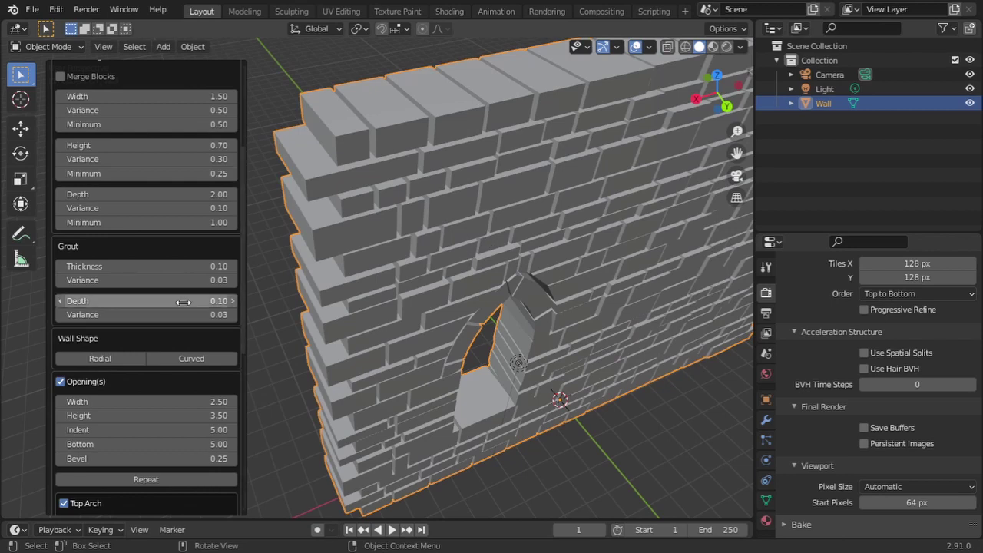
# Try a grout thickness of 0.46 on the wall and reset it to the default value
pyautogui.moveTo(146, 266); pyautogui.dragTo(199, 266)
pyautogui.moveTo(474, 318); pyautogui.dragTo(455, 259, button='middle')
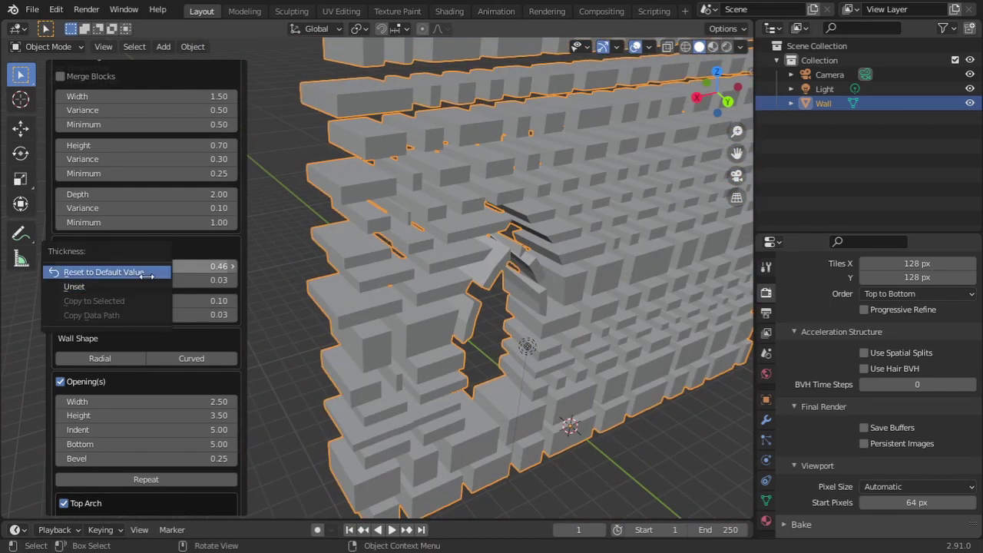
pyautogui.click(146, 272)
pyautogui.keyDown('shift'); pyautogui.moveTo(342, 249); pyautogui.dragTo(340, 269, button='middle'); pyautogui.keyUp('shift')
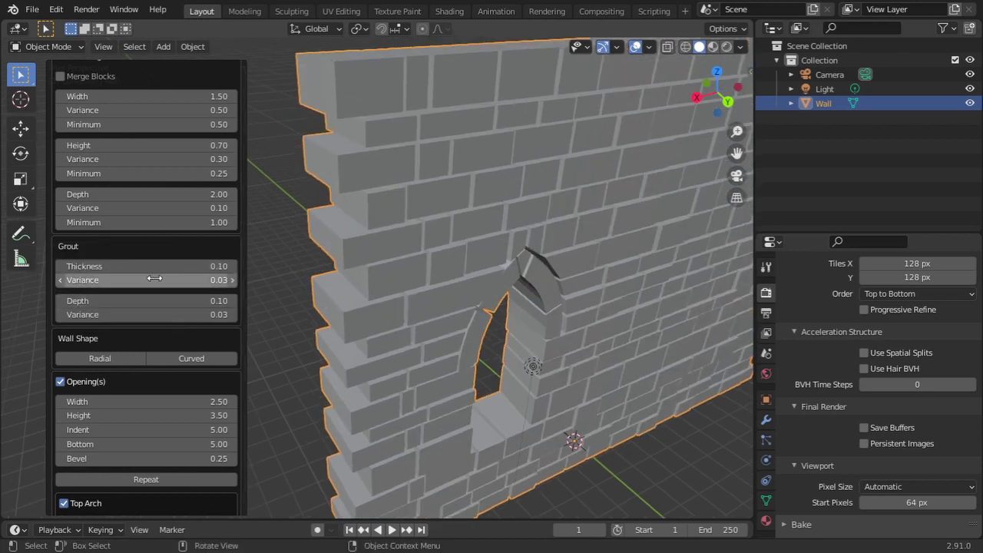
# Set the grout thickness to 0.40 and its variance to 1.05, and inspect the gaps around the opening
pyautogui.moveTo(145, 266); pyautogui.dragTo(205, 266)
pyautogui.moveTo(145, 280); pyautogui.dragTo(236, 279)
pyautogui.scroll(5, 509, 251)
pyautogui.moveTo(509, 251); pyautogui.dragTo(505, 228, button='middle')
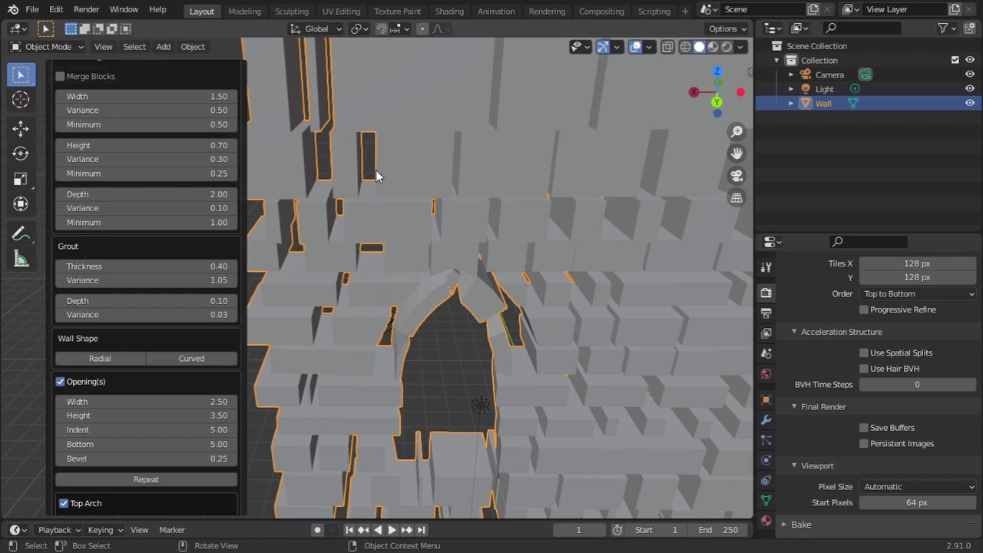
pyautogui.moveTo(369, 168); pyautogui.dragTo(476, 226, button='middle')
# Reset the grout thickness, the grout depth and both of their variances to the default values
pyautogui.rightClick(96, 279)
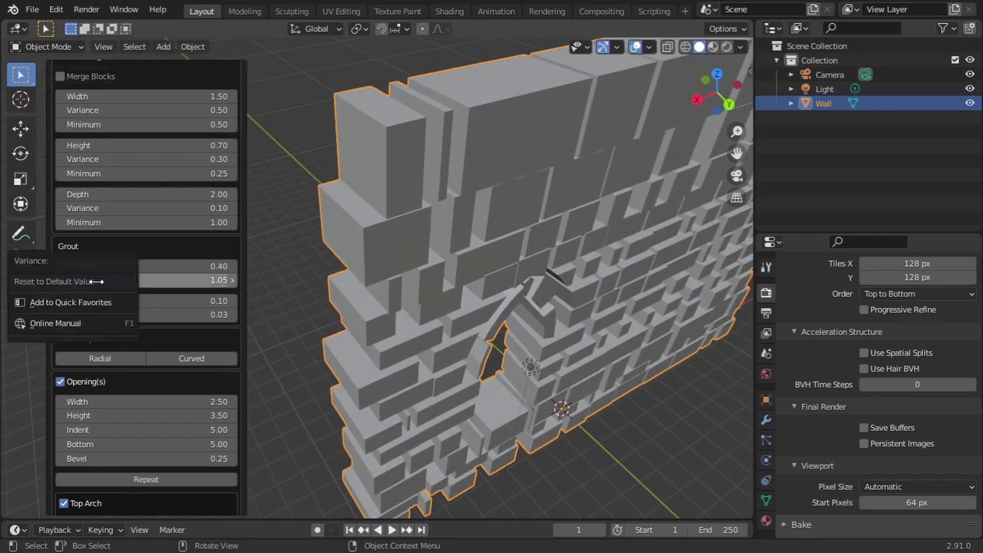
pyautogui.rightClick(187, 280)
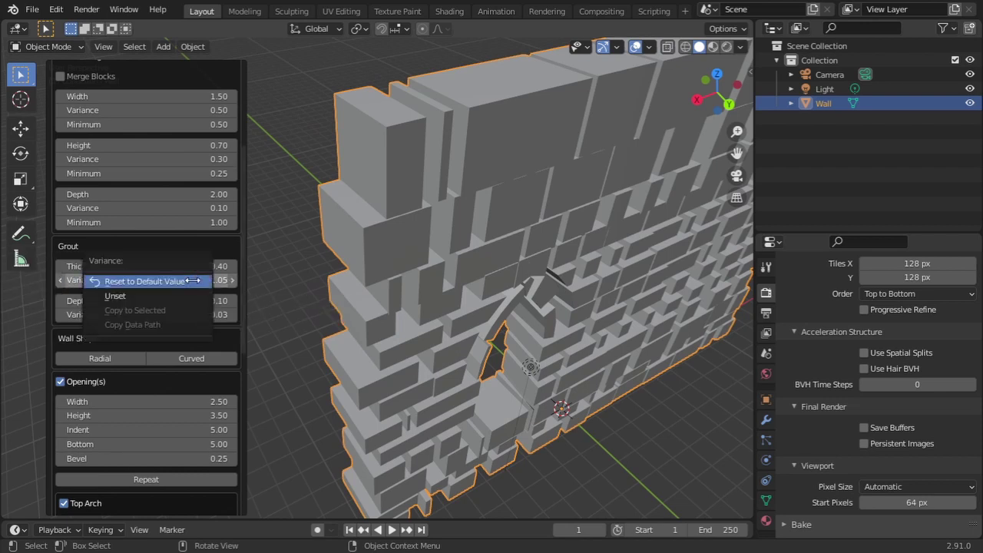
pyautogui.click(192, 281)
pyautogui.click(151, 267)
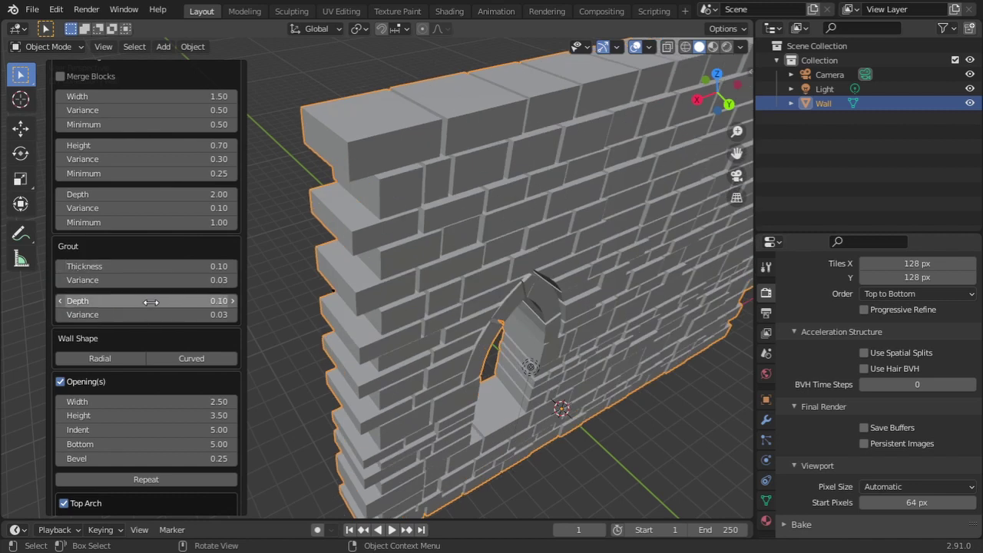
pyautogui.click(150, 302)
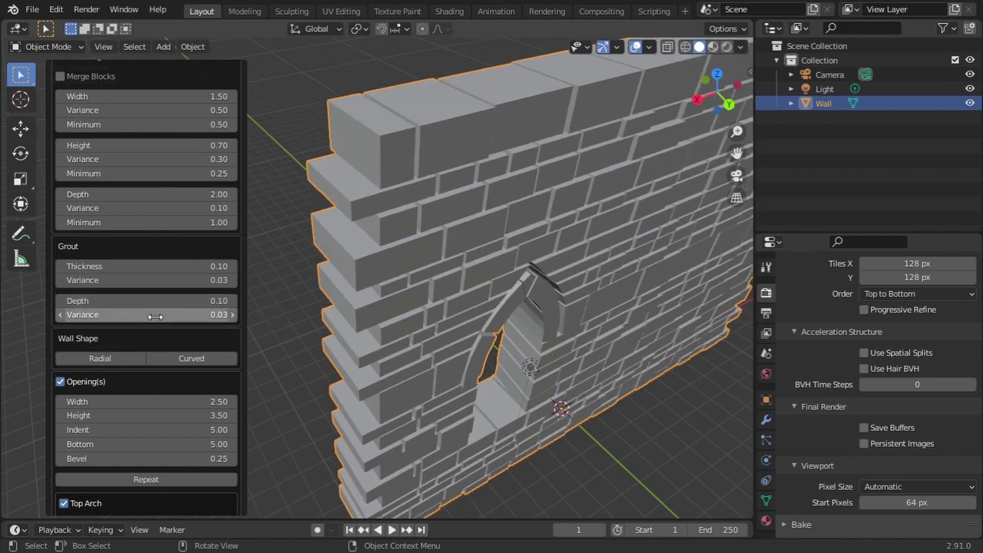
pyautogui.click(156, 317)
# Make the wall shape radial and add the curved option to form a dome
pyautogui.moveTo(474, 311); pyautogui.dragTo(471, 300, button='middle')
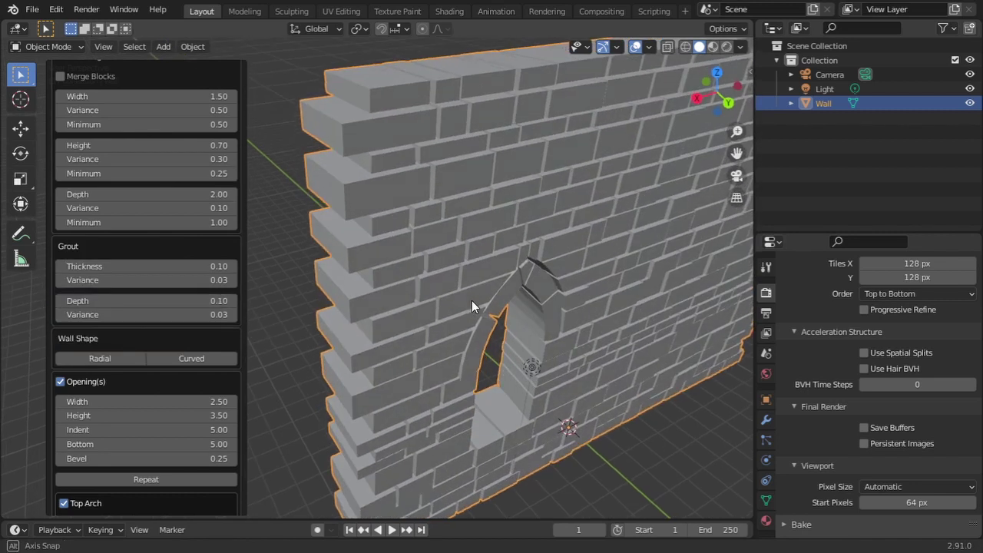
pyautogui.scroll(-6, 509, 352)
pyautogui.moveTo(517, 350)
pyautogui.mouseDown(button='middle')
pyautogui.moveTo(529, 344)
pyautogui.moveTo(520, 370)
pyautogui.mouseUp(button='middle')
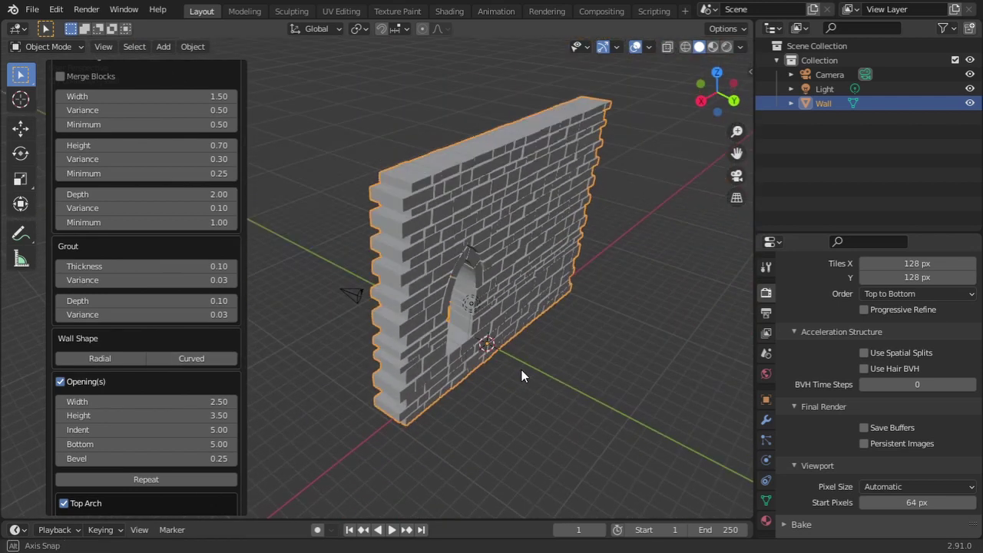
pyautogui.click(132, 358)
pyautogui.moveTo(511, 369); pyautogui.dragTo(463, 381, button='middle')
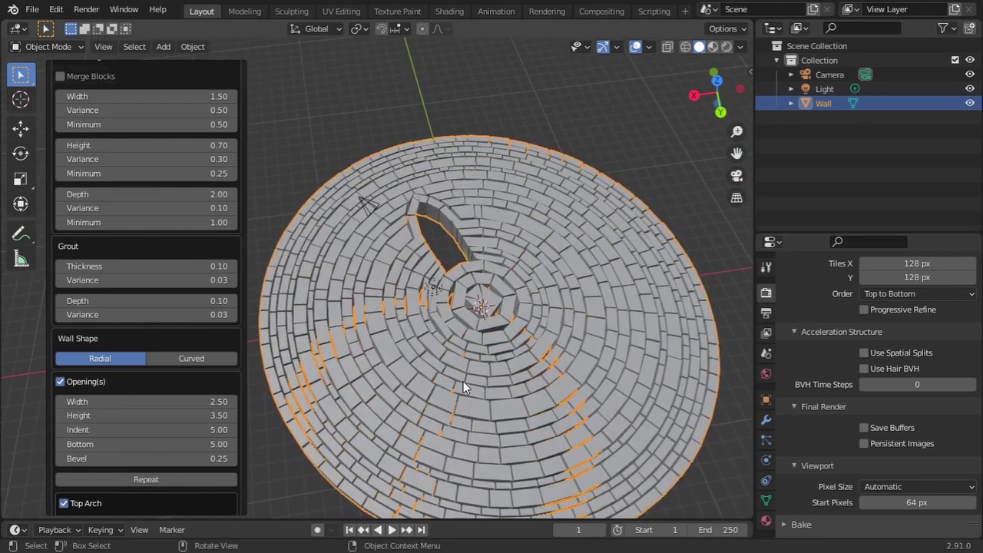
pyautogui.click(170, 358)
pyautogui.moveTo(476, 341); pyautogui.dragTo(527, 165, button='middle')
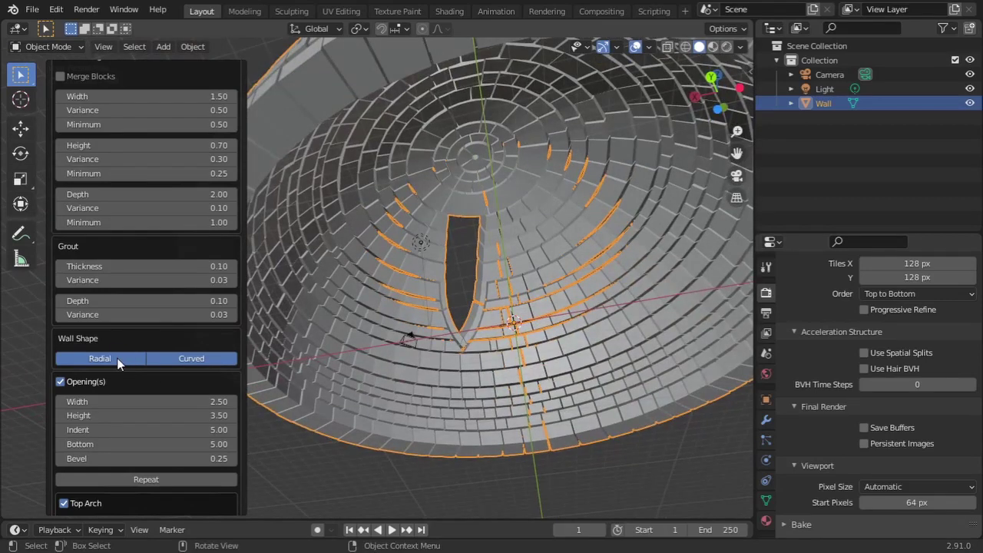
# Compare the curved, radial and combined wall shapes, leaving only the curved option active
pyautogui.click(192, 358)
pyautogui.moveTo(322, 300); pyautogui.dragTo(563, 377, button='middle')
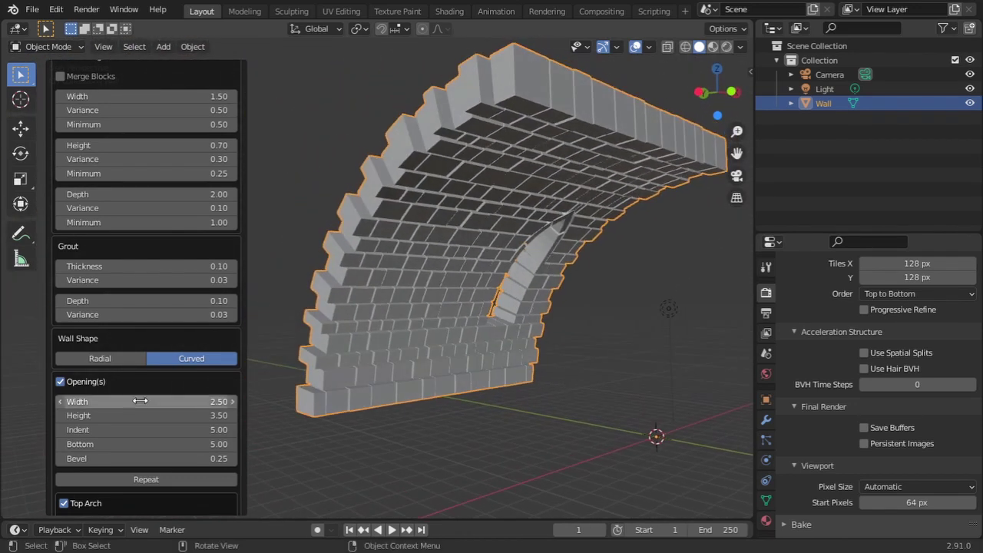
pyautogui.click(68, 359)
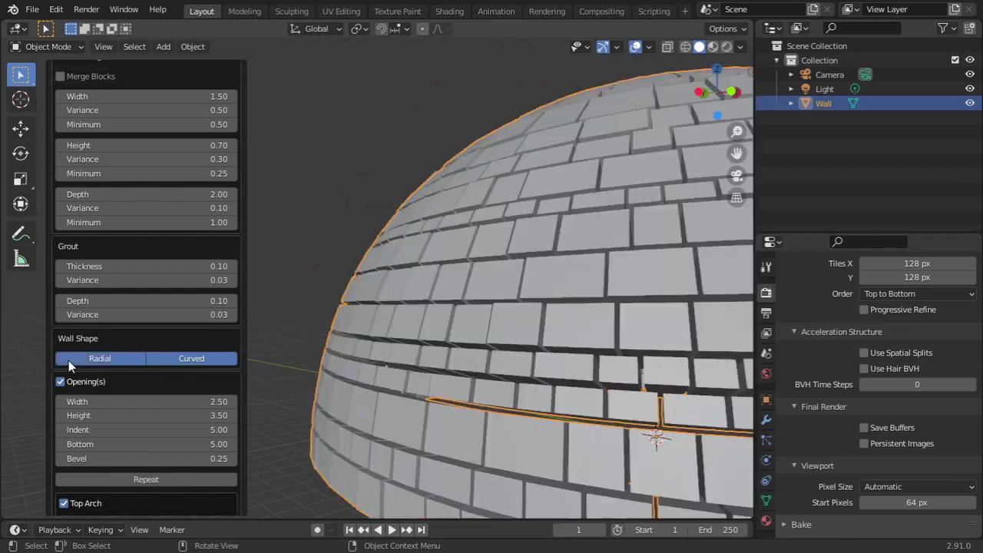
pyautogui.click(185, 358)
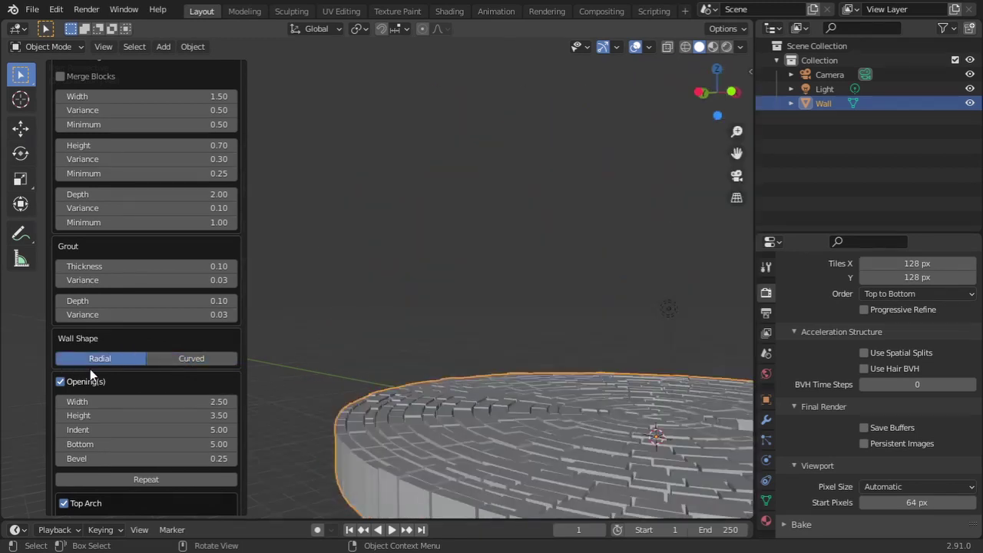
pyautogui.click(136, 359)
pyautogui.click(177, 358)
# Set the opening's width to 4.60, height to 6.62, indent to -0.37, bottom to 6.20 and bevel to -1.31
pyautogui.moveTo(500, 355)
pyautogui.mouseDown(button='middle')
pyautogui.moveTo(380, 366)
pyautogui.moveTo(493, 364)
pyautogui.moveTo(511, 350)
pyautogui.mouseUp(button='middle')
pyautogui.scroll(-6, 139, 403)
pyautogui.moveTo(359, 377); pyautogui.dragTo(379, 384, button='middle')
pyautogui.moveTo(170, 233); pyautogui.dragTo(57, 285)
pyautogui.moveTo(483, 254); pyautogui.dragTo(542, 331, button='middle')
pyautogui.moveTo(144, 286); pyautogui.dragTo(131, 290)
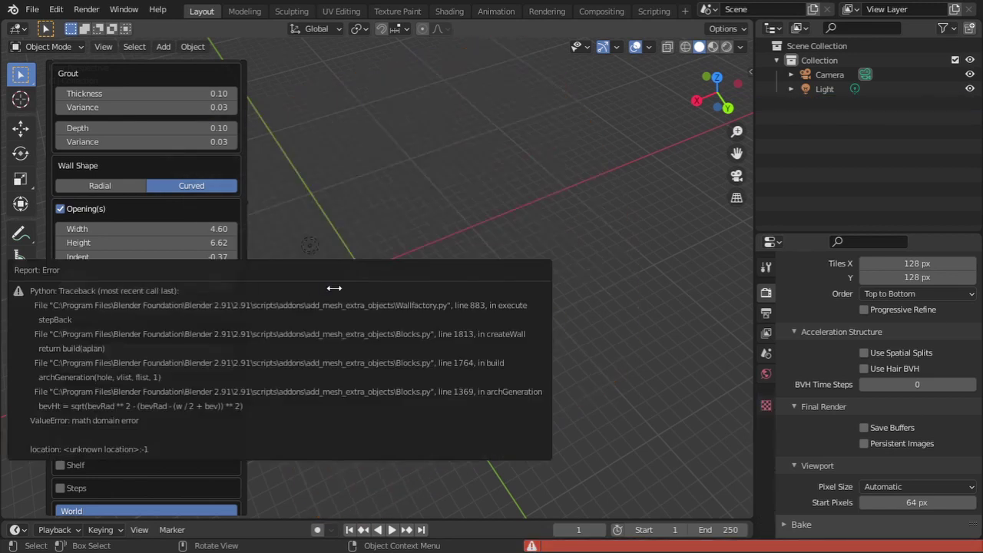
pyautogui.moveTo(328, 238); pyautogui.dragTo(143, 286)
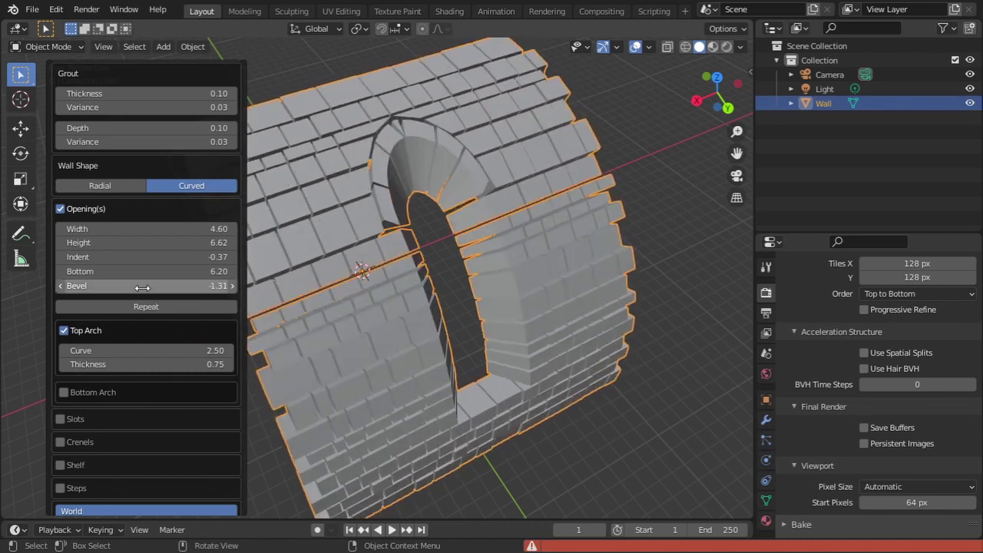
# Reset the opening's bevel, width, height, indent and bottom to their default values
pyautogui.rightClick(155, 290)
pyautogui.click(156, 289)
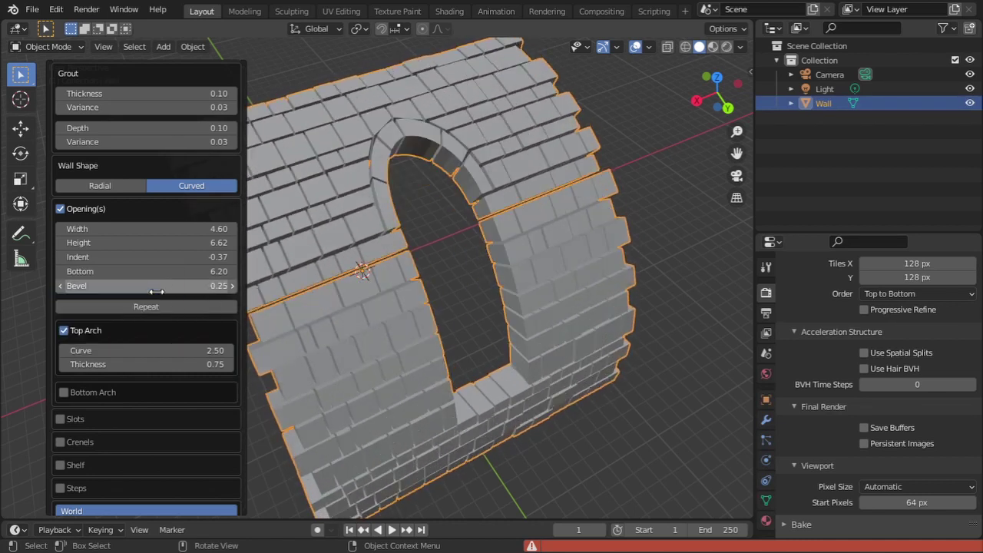
pyautogui.rightClick(156, 225)
pyautogui.click(156, 228)
pyautogui.rightClick(156, 243)
pyautogui.click(156, 246)
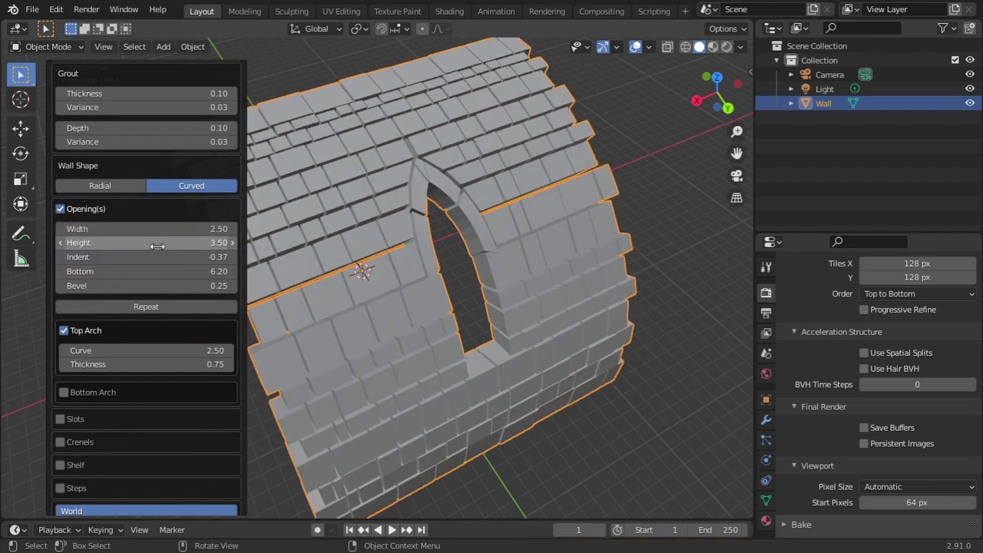
pyautogui.rightClick(157, 257)
pyautogui.click(158, 259)
pyautogui.rightClick(162, 271)
pyautogui.click(164, 274)
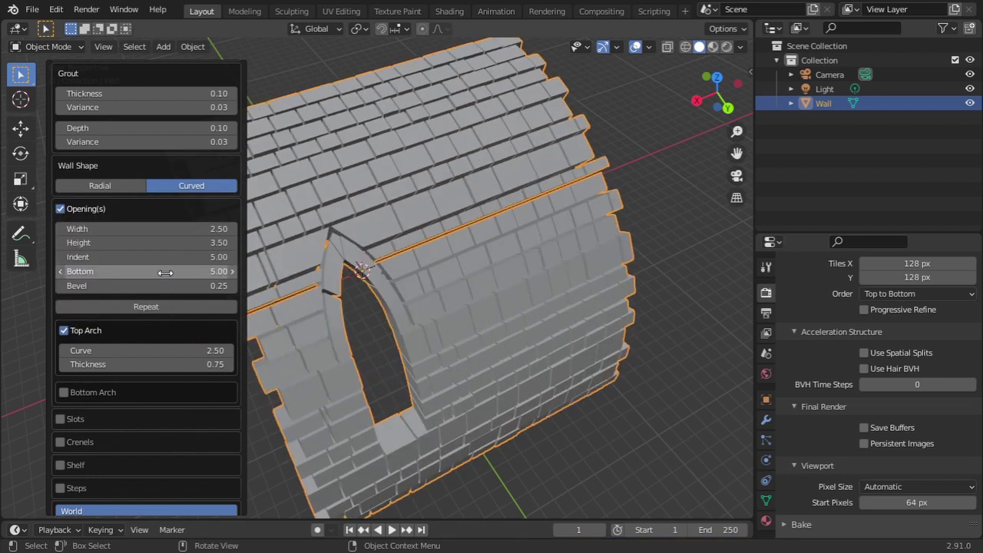
# Turn off the curved wall shape so the wall is straight again
pyautogui.moveTo(365, 332); pyautogui.dragTo(190, 240, button='middle')
pyautogui.moveTo(240, 258); pyautogui.dragTo(442, 276, button='middle')
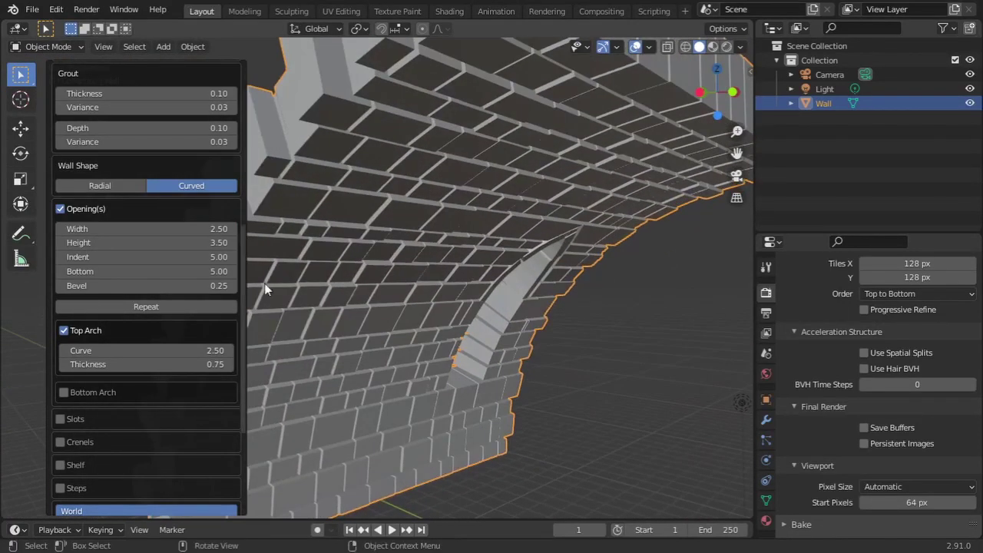
pyautogui.click(185, 187)
pyautogui.scroll(-5, 474, 335)
pyautogui.moveTo(475, 336); pyautogui.dragTo(298, 397, button='middle')
pyautogui.scroll(3, 453, 341)
pyautogui.moveTo(423, 343)
pyautogui.mouseDown(button='middle')
pyautogui.moveTo(553, 396)
pyautogui.moveTo(452, 367)
pyautogui.moveTo(489, 373)
pyautogui.moveTo(419, 341)
pyautogui.mouseUp(button='middle')
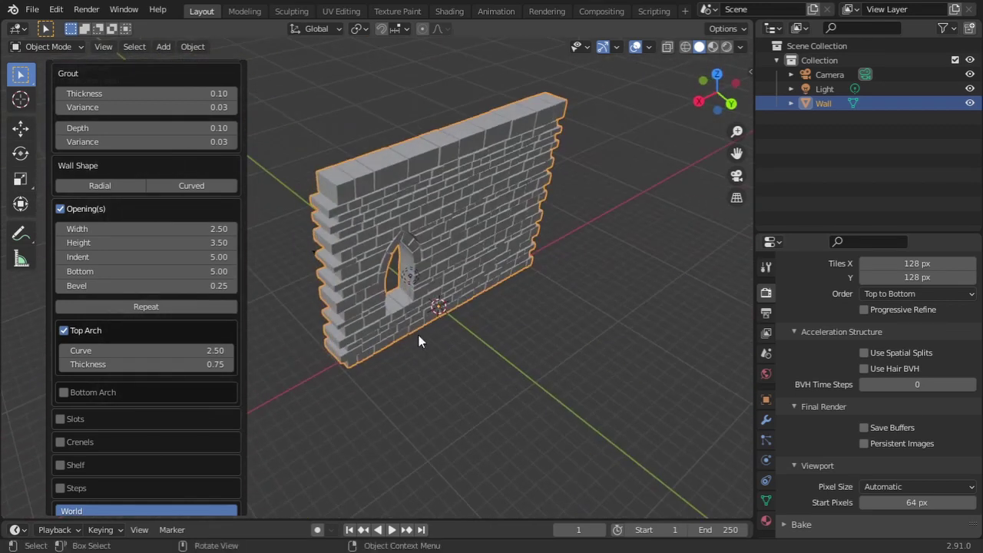
# Set the opening's top arch curve to 1.63 and its thickness to 1.14
pyautogui.scroll(5, 419, 341)
pyautogui.moveTo(452, 364); pyautogui.dragTo(446, 360, button='middle')
pyautogui.moveTo(103, 350); pyautogui.dragTo(140, 366)
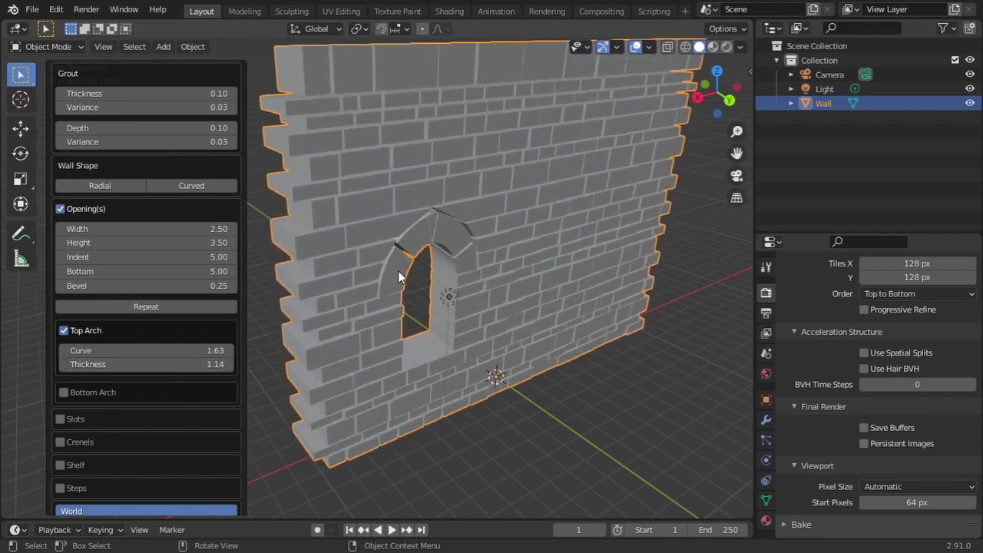
# Switch the opening's top arch off and back on to compare the window with and without it
pyautogui.click(63, 331)
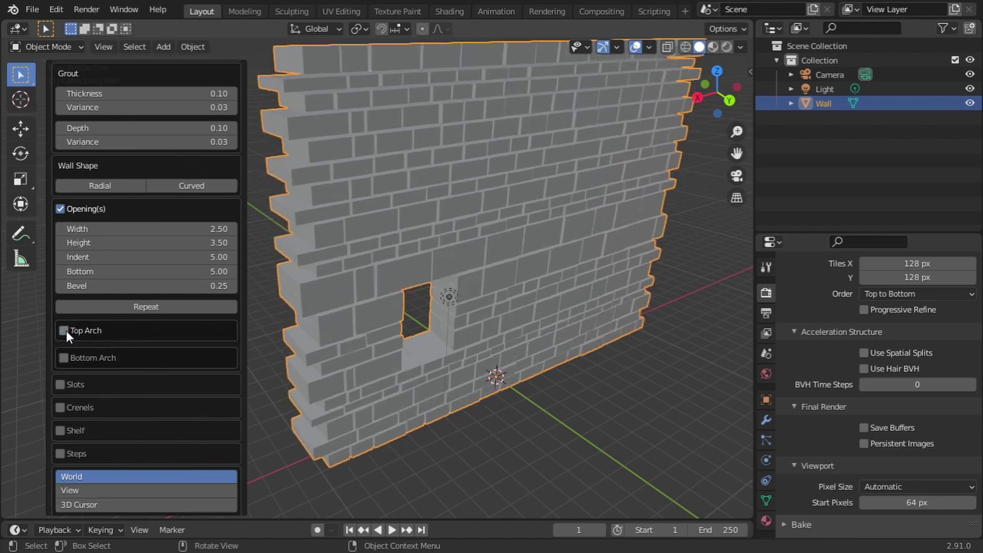
pyautogui.click(63, 330)
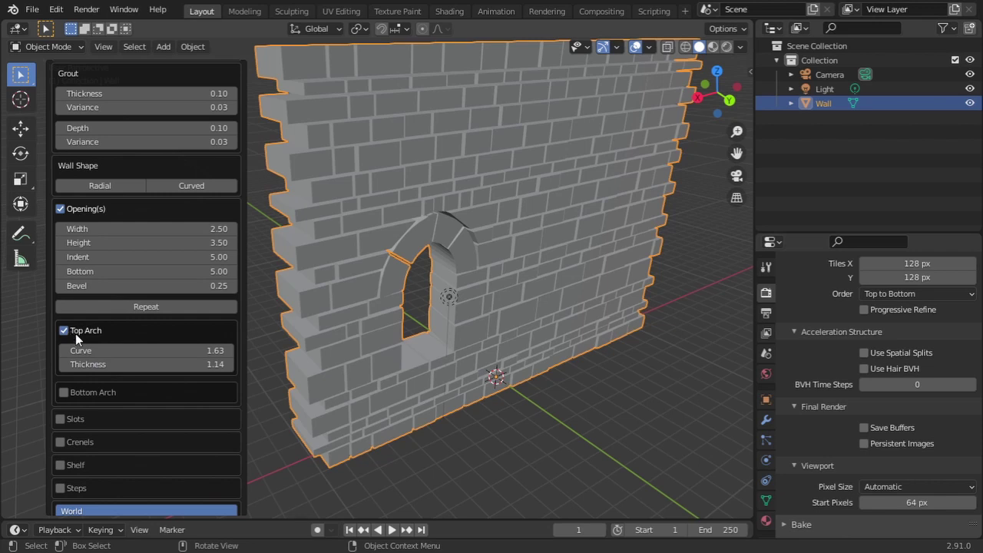
pyautogui.scroll(-1, 72, 329)
pyautogui.click(64, 302)
pyautogui.click(64, 303)
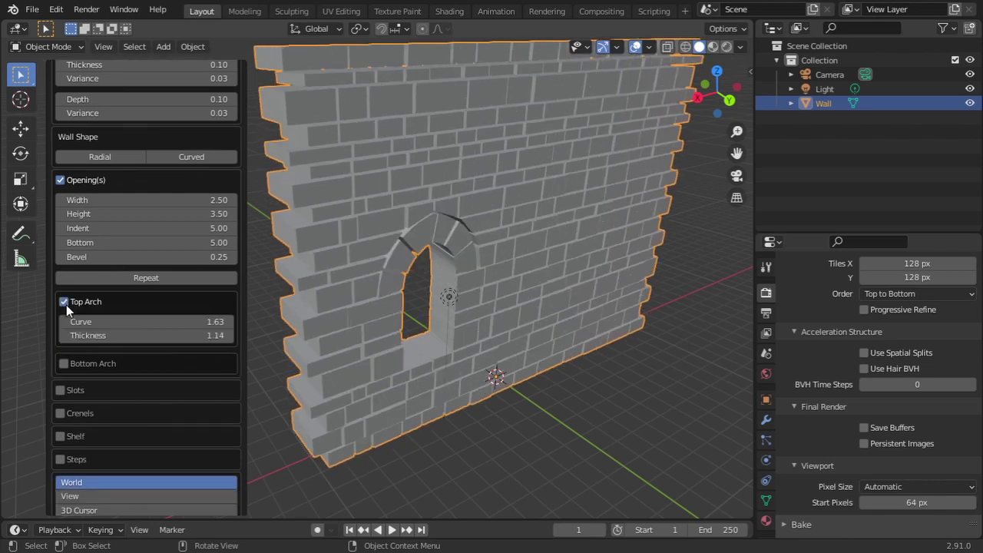
# Raise the opening's bottom to 7.73 and add a bottom arch to it
pyautogui.scroll(-1, 69, 342)
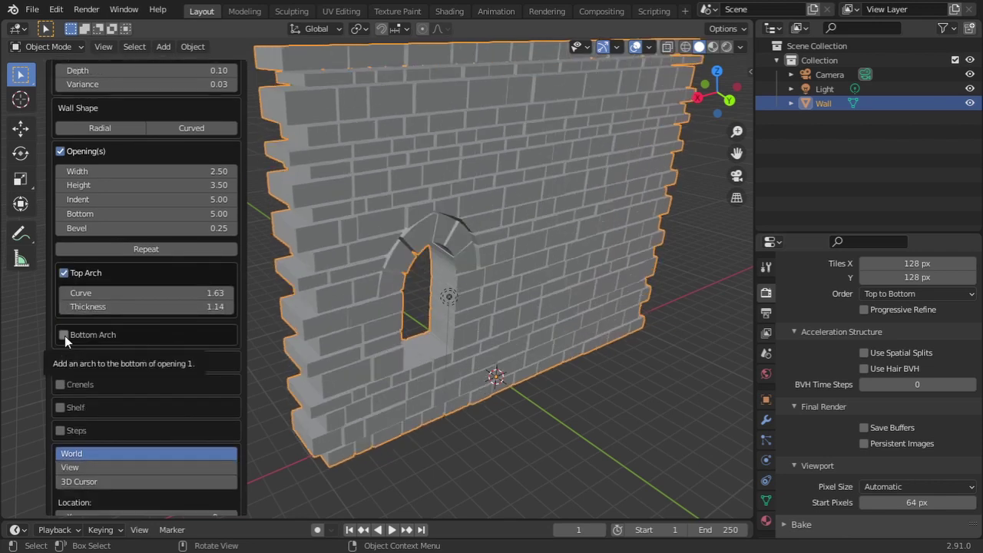
pyautogui.moveTo(147, 213); pyautogui.dragTo(273, 213)
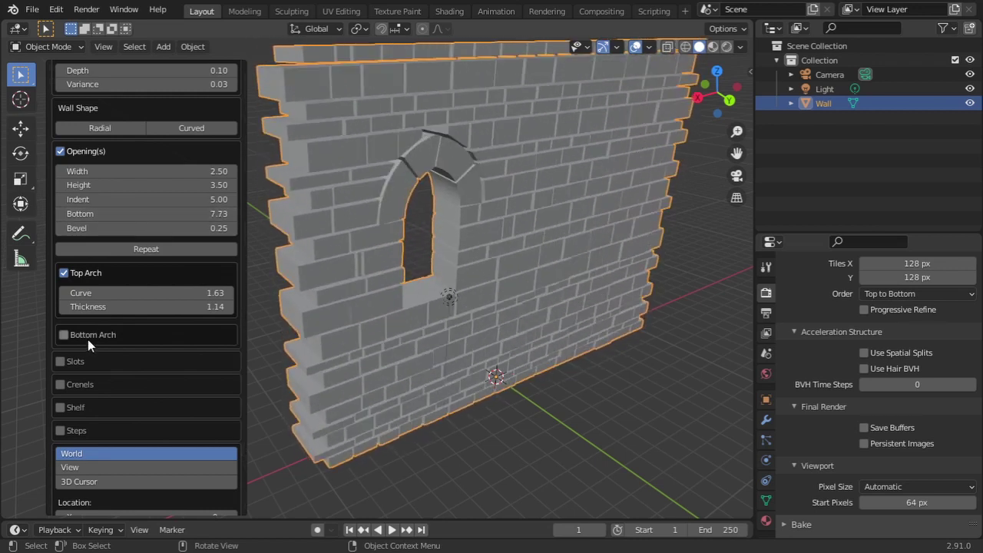
pyautogui.click(64, 335)
pyautogui.scroll(3, 479, 318)
pyautogui.moveTo(480, 317); pyautogui.dragTo(365, 303, button='middle')
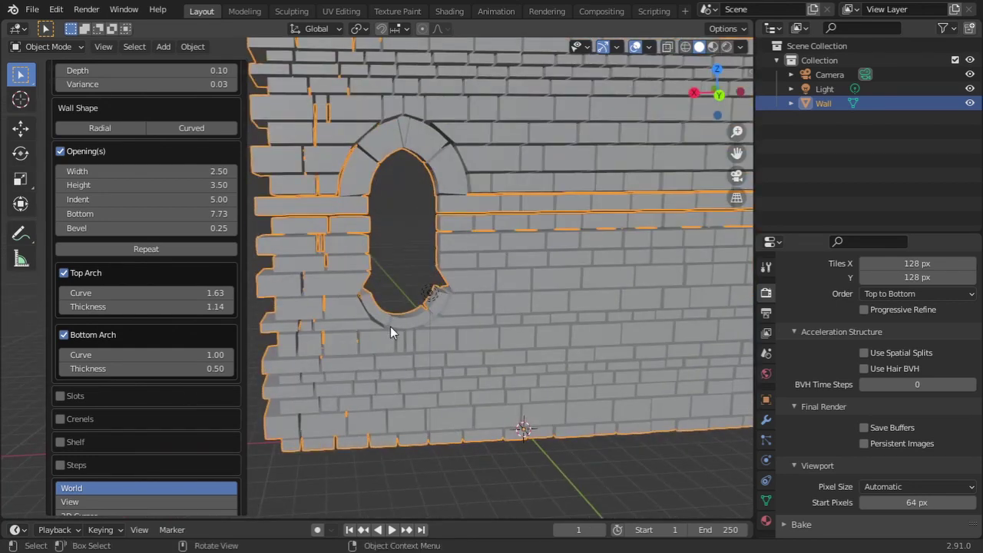
# Set the bottom arch's curve to 1.99 and thickness to 0.47, and the top arch's thickness to 0.51
pyautogui.moveTo(130, 355)
pyautogui.mouseDown()
pyautogui.moveTo(207, 355)
pyautogui.moveTo(121, 370)
pyautogui.mouseUp()
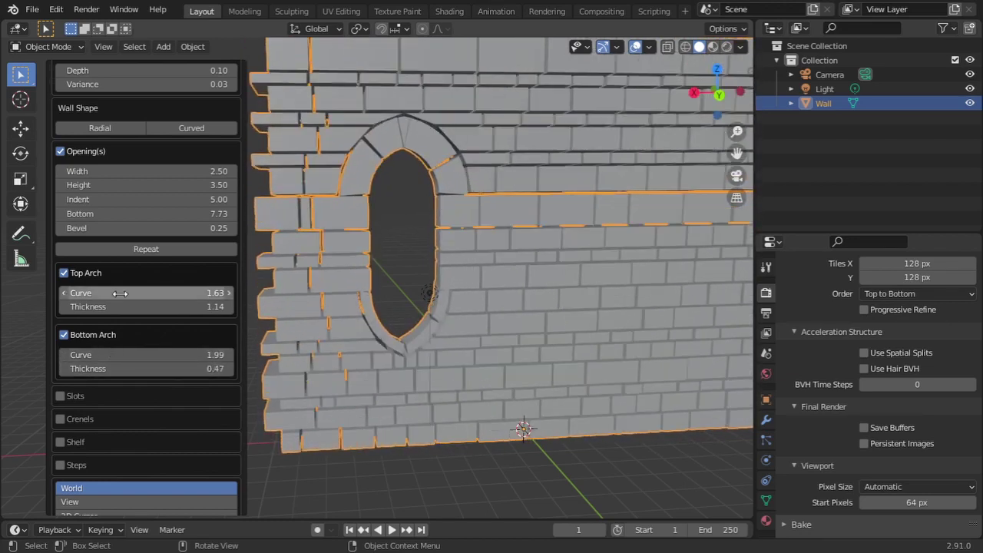
pyautogui.moveTo(145, 306); pyautogui.dragTo(77, 307)
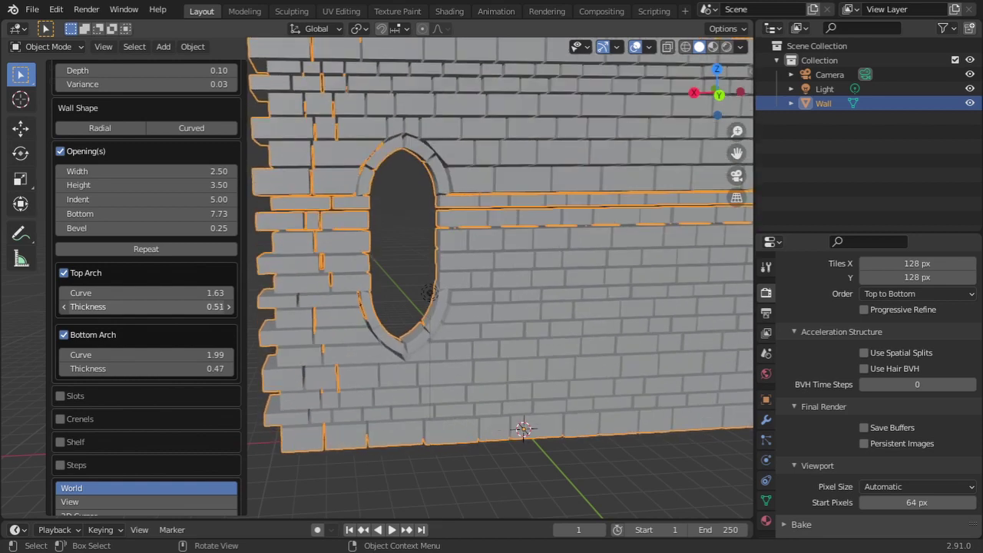
# Enable slots in the wall and view the new slot beside the arched opening
pyautogui.click(60, 396)
pyautogui.moveTo(464, 336); pyautogui.dragTo(477, 329, button='middle')
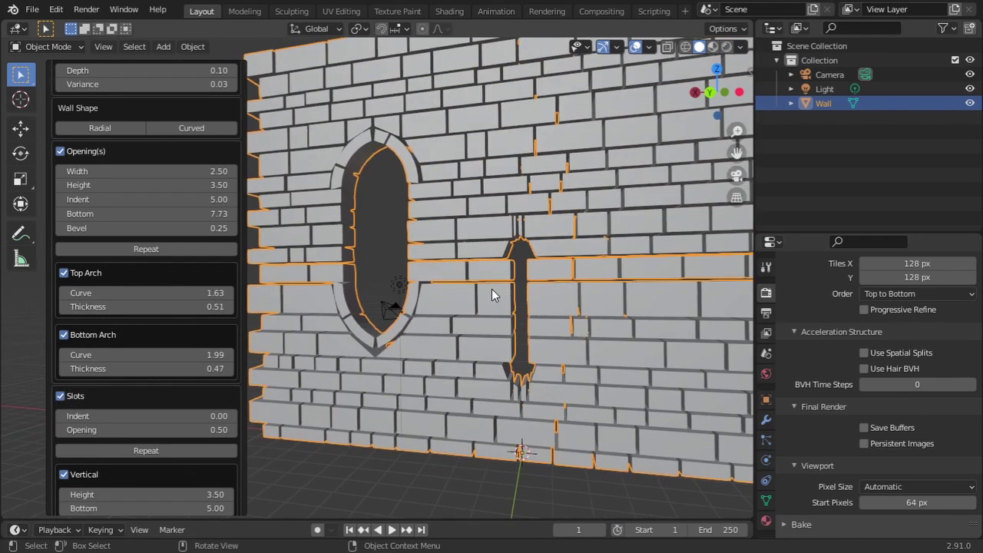
# Try the slots with an indent of -0.72, an opening of 0.83 and repetition, and disable them
pyautogui.moveTo(516, 303); pyautogui.dragTo(476, 341, button='middle')
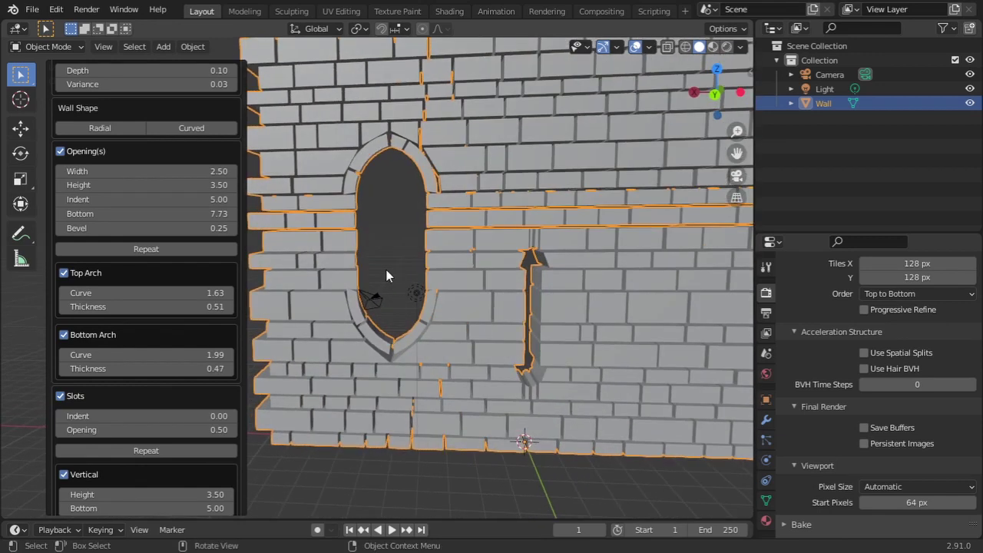
pyautogui.scroll(-1, 137, 412)
pyautogui.moveTo(146, 387)
pyautogui.mouseDown()
pyautogui.moveTo(111, 387)
pyautogui.moveTo(153, 406)
pyautogui.moveTo(126, 405)
pyautogui.moveTo(143, 405)
pyautogui.mouseUp()
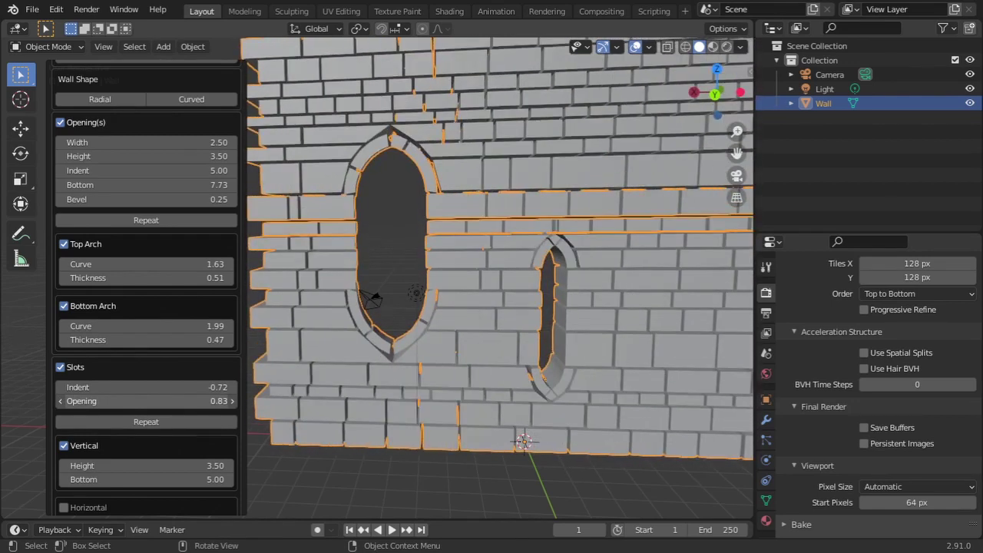
pyautogui.click(146, 422)
pyautogui.click(60, 367)
# Try crenels along the top of the wall with width 0.20% and height 0.19%, and disable them
pyautogui.scroll(-3, 72, 303)
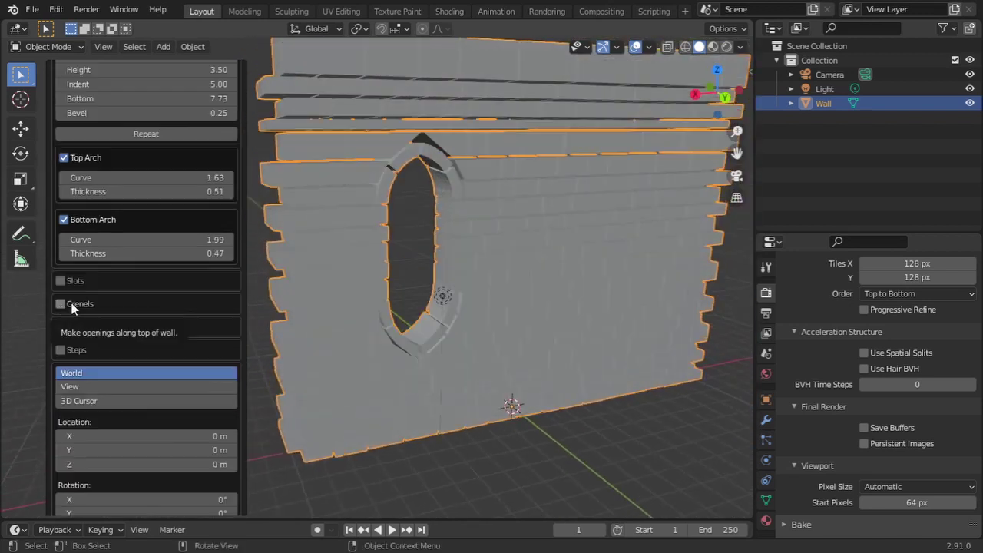
pyautogui.click(58, 304)
pyautogui.moveTo(322, 254); pyautogui.dragTo(595, 257, button='middle')
pyautogui.scroll(4, 550, 279)
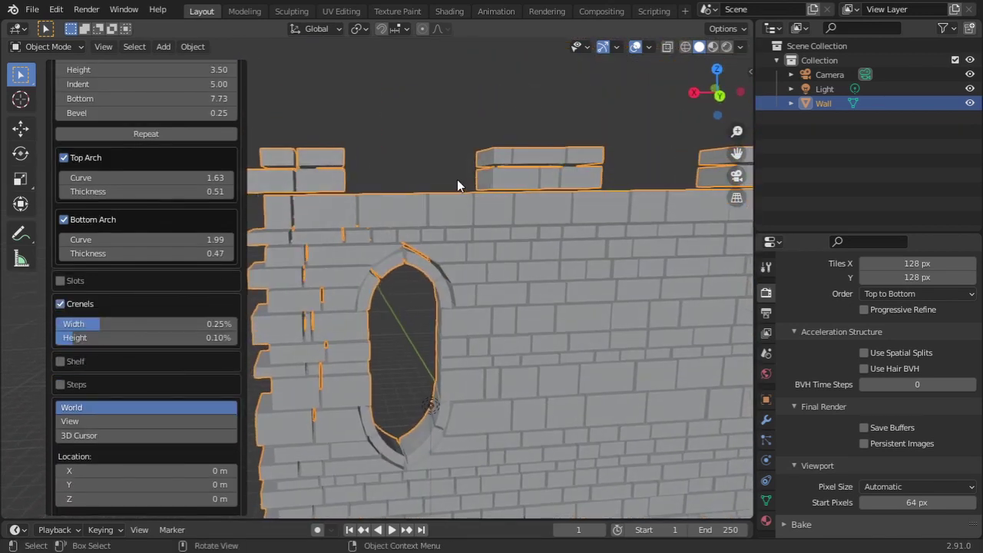
pyautogui.moveTo(154, 323); pyautogui.dragTo(131, 323)
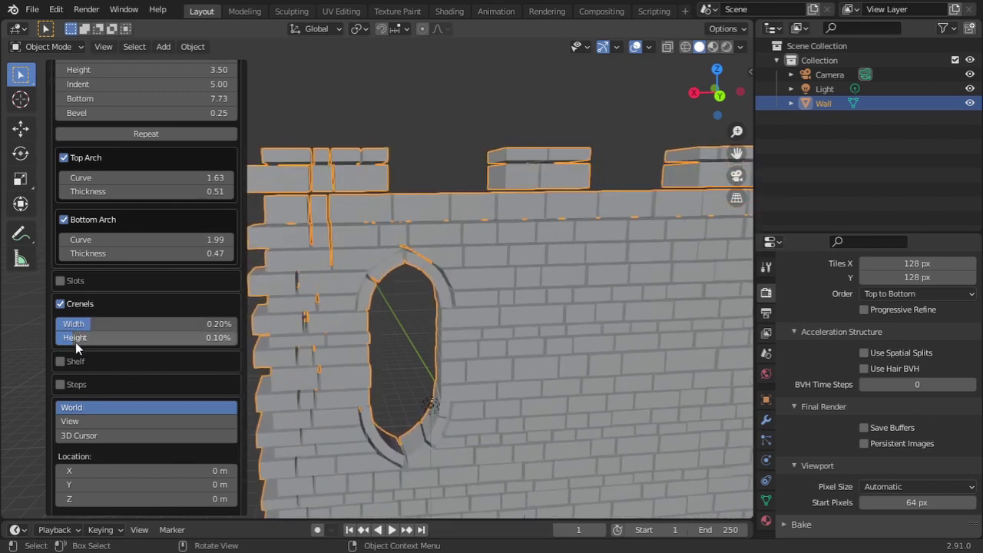
pyautogui.moveTo(77, 338); pyautogui.dragTo(118, 338)
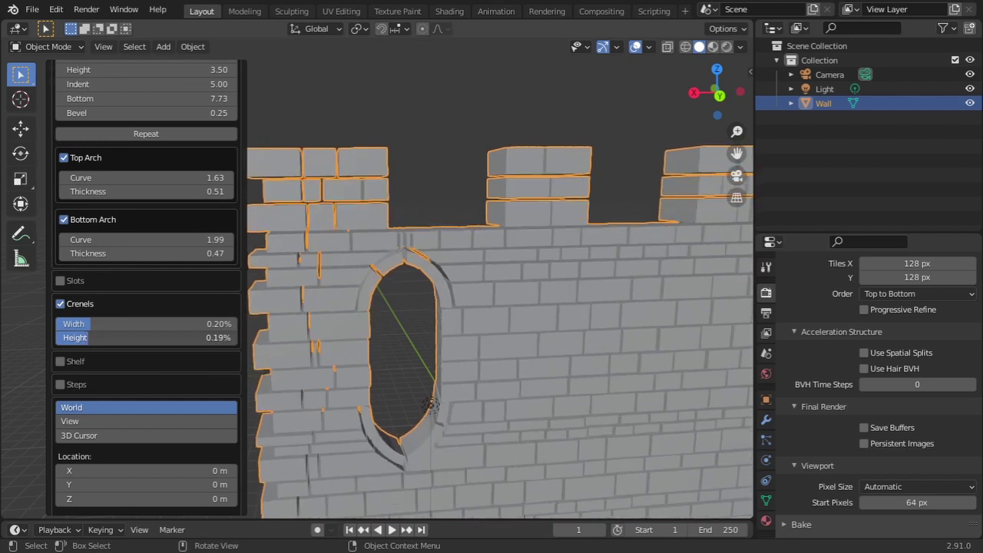
pyautogui.click(60, 304)
# Add a shelf to the wall with left -3.71, bottom 9.85, width 6.53, height 1.42 and depth 2.93, toggling it off and on to compare
pyautogui.click(61, 326)
pyautogui.moveTo(381, 371); pyautogui.dragTo(468, 304, button='middle')
pyautogui.moveTo(84, 347); pyautogui.dragTo(140, 409)
pyautogui.click(60, 326)
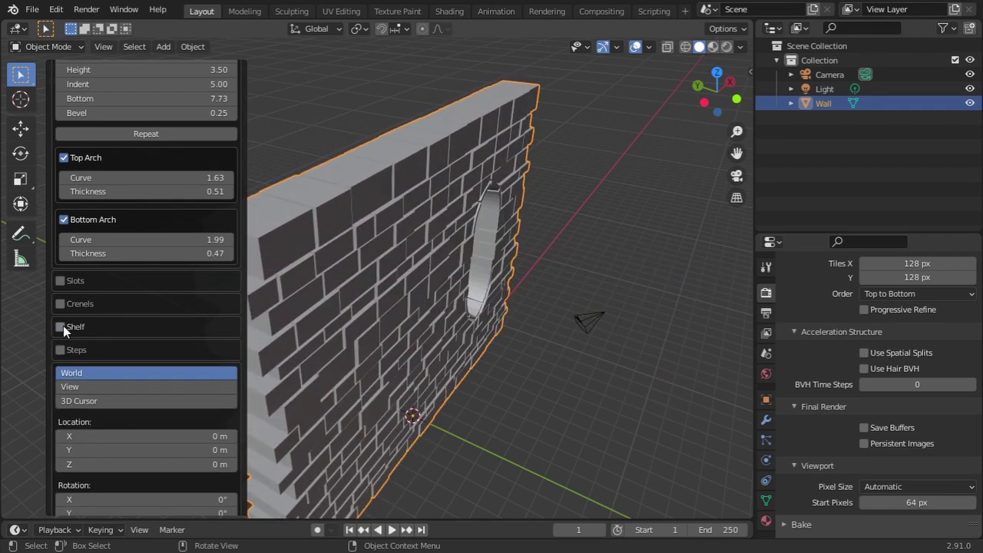
pyautogui.click(61, 326)
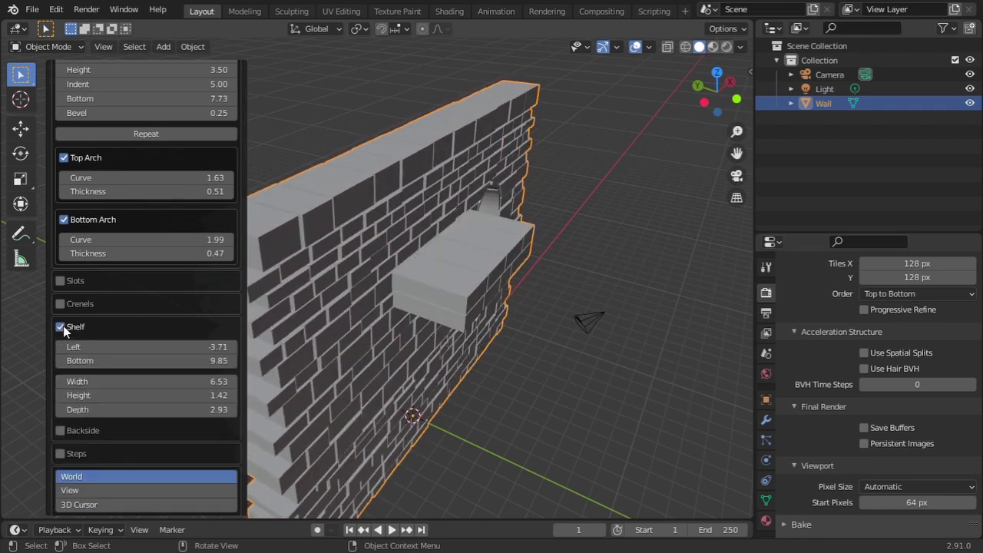
# Switch the shelf to the wall's backside and view it, and disable the backside option and the shelf
pyautogui.click(60, 429)
pyautogui.moveTo(389, 275); pyautogui.dragTo(350, 292, button='middle')
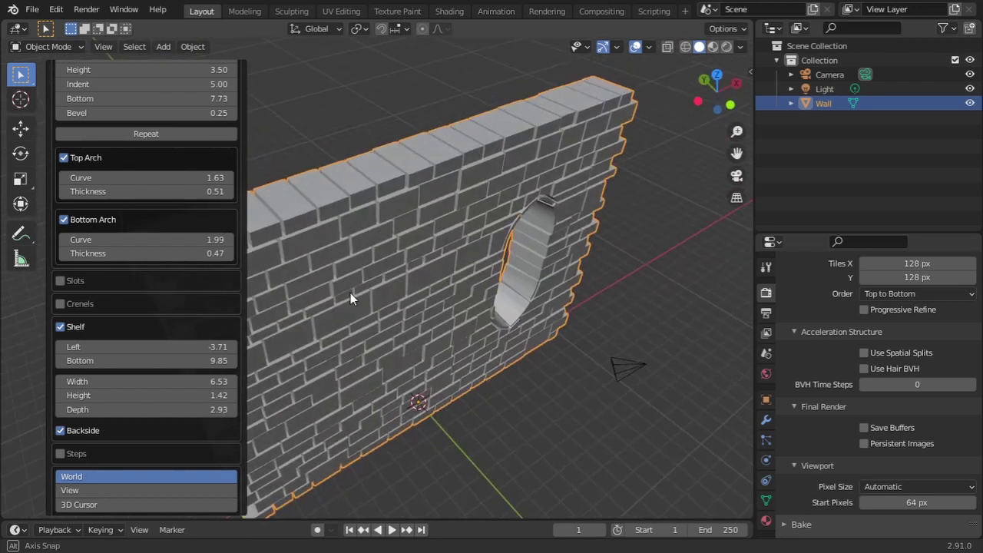
pyautogui.click(59, 431)
pyautogui.click(60, 327)
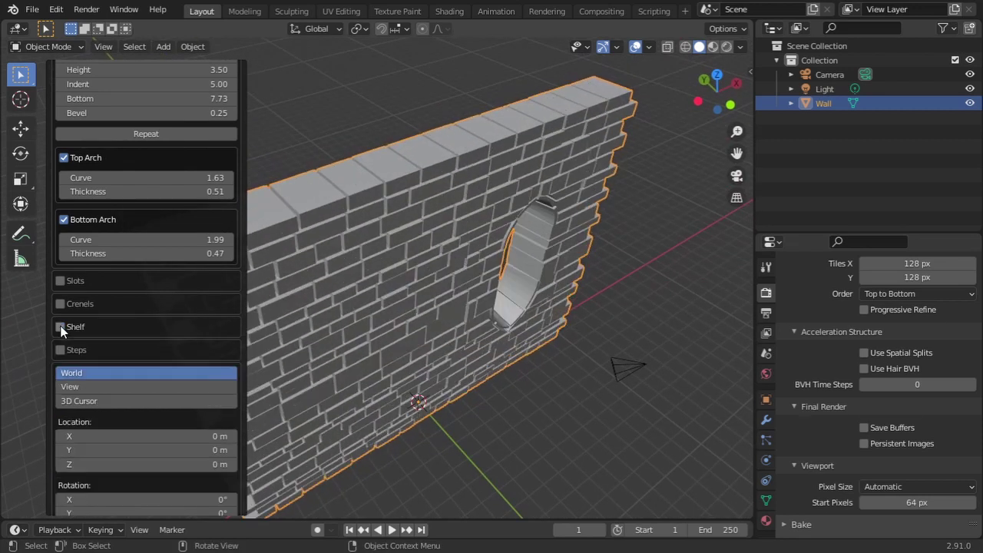
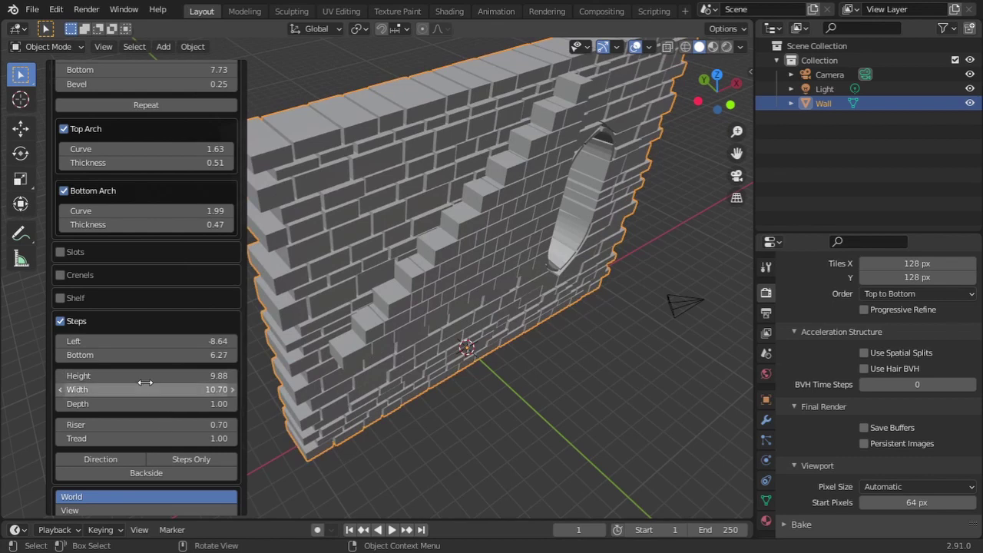
# Set the depth of the wall's steps to 4.27 and their bottom to -0.18
pyautogui.moveTo(157, 403); pyautogui.dragTo(231, 403)
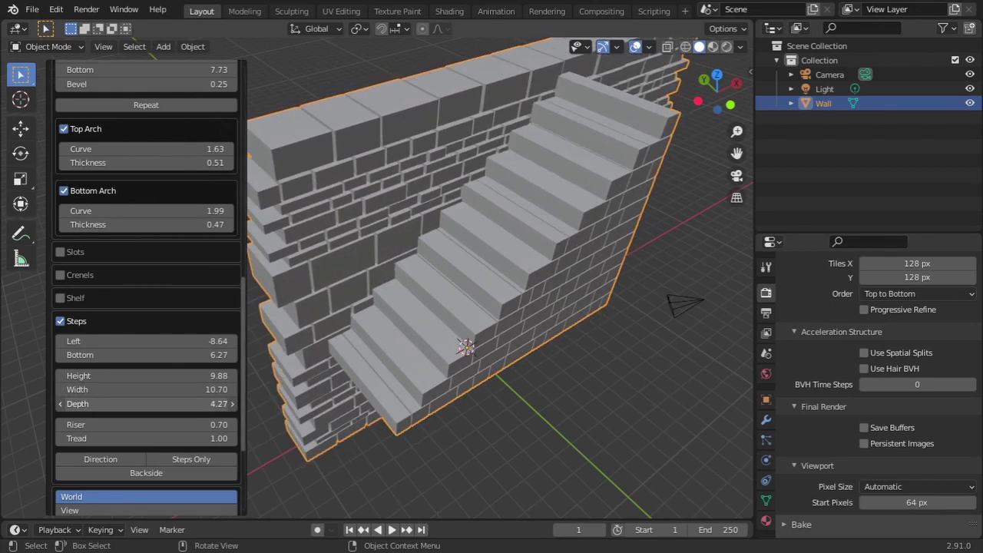
pyautogui.moveTo(147, 354); pyautogui.dragTo(91, 354)
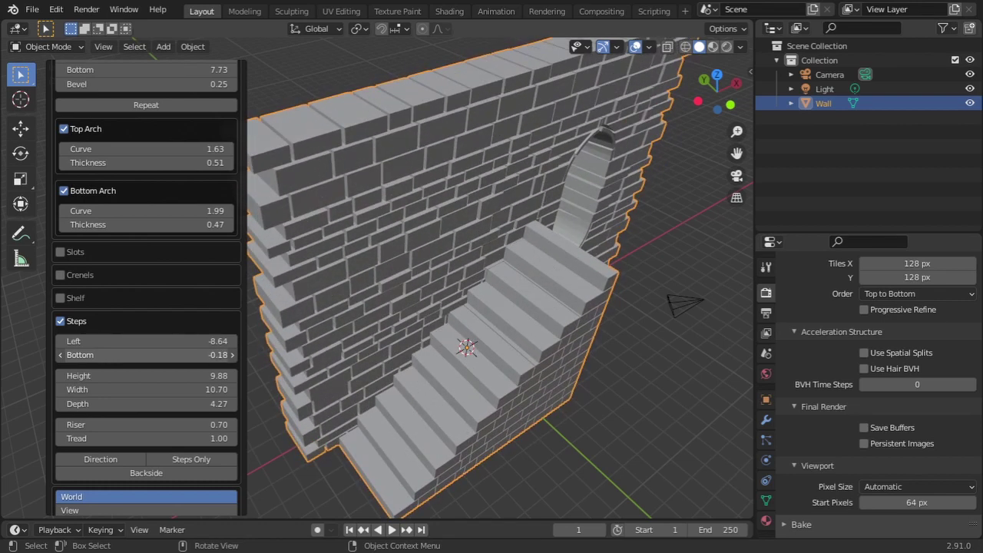
pyautogui.moveTo(341, 347); pyautogui.dragTo(548, 323, button='middle')
# Set the riser of the steps to 0.64 and their tread to 1.63
pyautogui.moveTo(96, 424)
pyautogui.mouseDown()
pyautogui.moveTo(107, 425)
pyautogui.moveTo(86, 425)
pyautogui.moveTo(109, 425)
pyautogui.moveTo(101, 425)
pyautogui.mouseUp()
pyautogui.moveTo(430, 368); pyautogui.dragTo(485, 328, button='middle')
pyautogui.scroll(5, 453, 402)
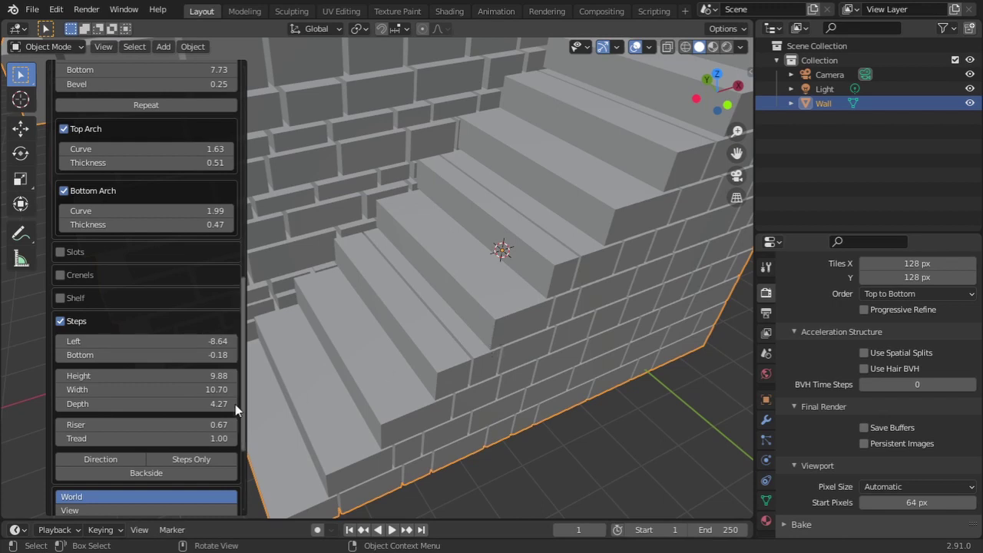
pyautogui.moveTo(123, 428)
pyautogui.mouseDown()
pyautogui.moveTo(89, 428)
pyautogui.moveTo(165, 428)
pyautogui.moveTo(77, 428)
pyautogui.moveTo(142, 428)
pyautogui.moveTo(121, 424)
pyautogui.mouseUp()
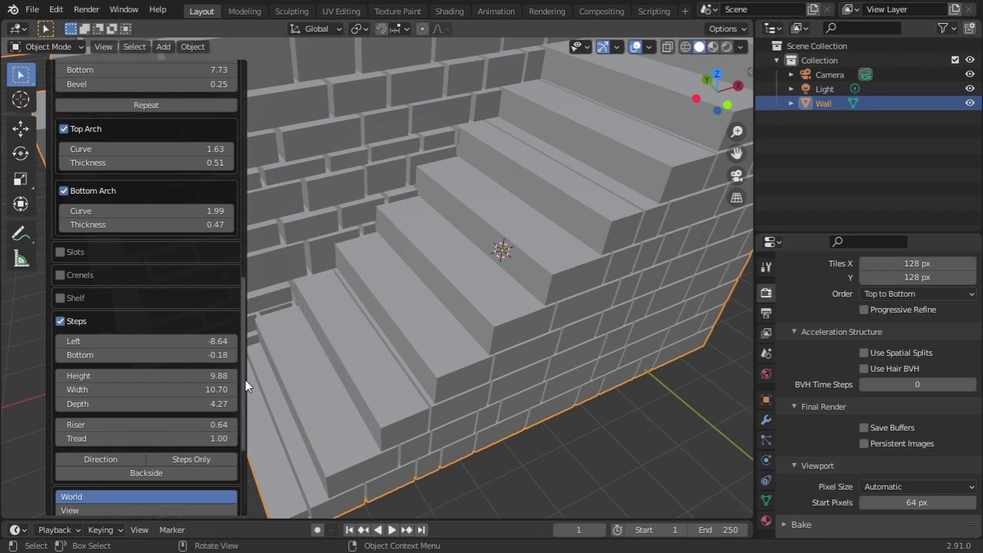
pyautogui.moveTo(157, 441); pyautogui.dragTo(206, 440)
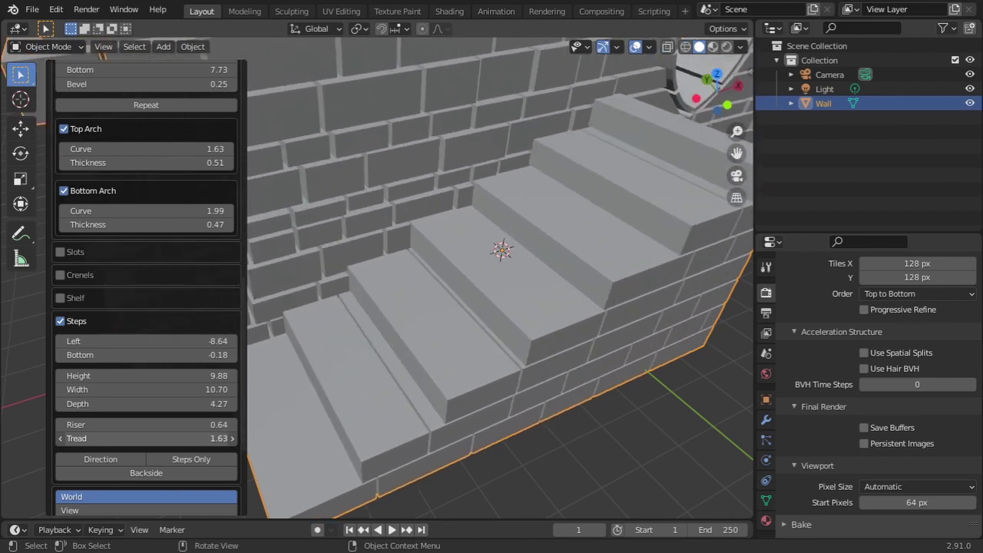
# Reverse the direction of the steps to compare the staircase, and restore the original direction
pyautogui.click(133, 458)
pyautogui.scroll(-4, 376, 376)
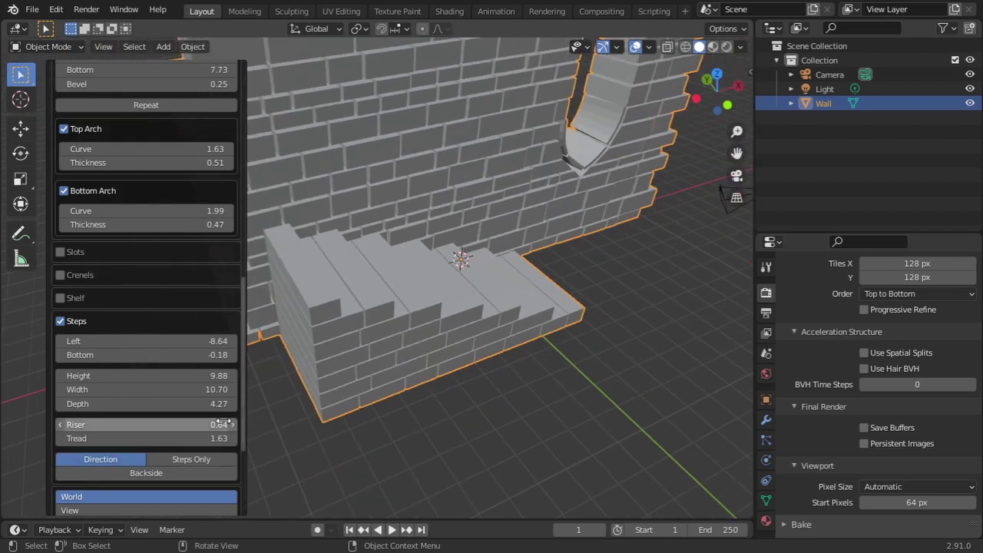
pyautogui.click(131, 457)
# Try the Steps Only and Backside options on the staircase, and switch both options off
pyautogui.click(200, 451)
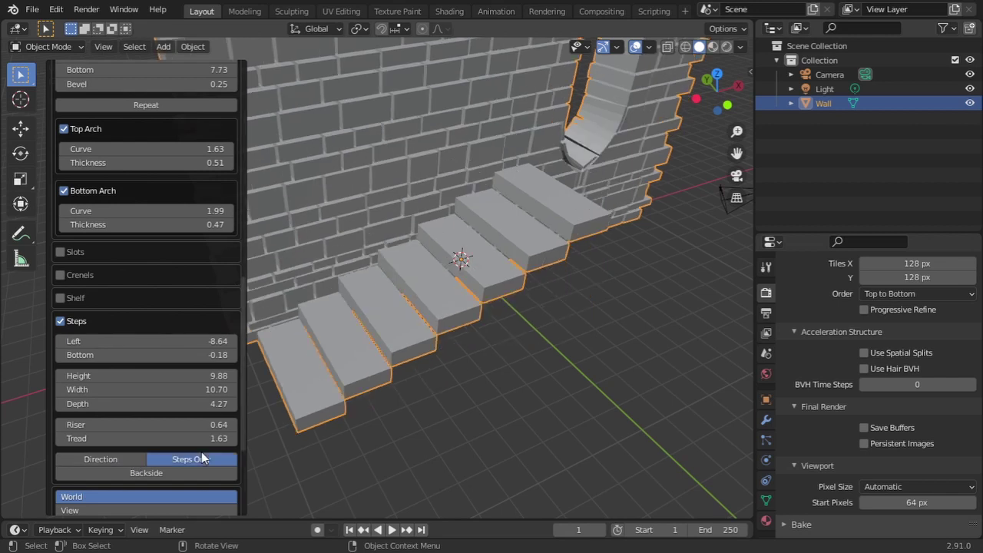
pyautogui.moveTo(561, 257); pyautogui.dragTo(569, 304, button='middle')
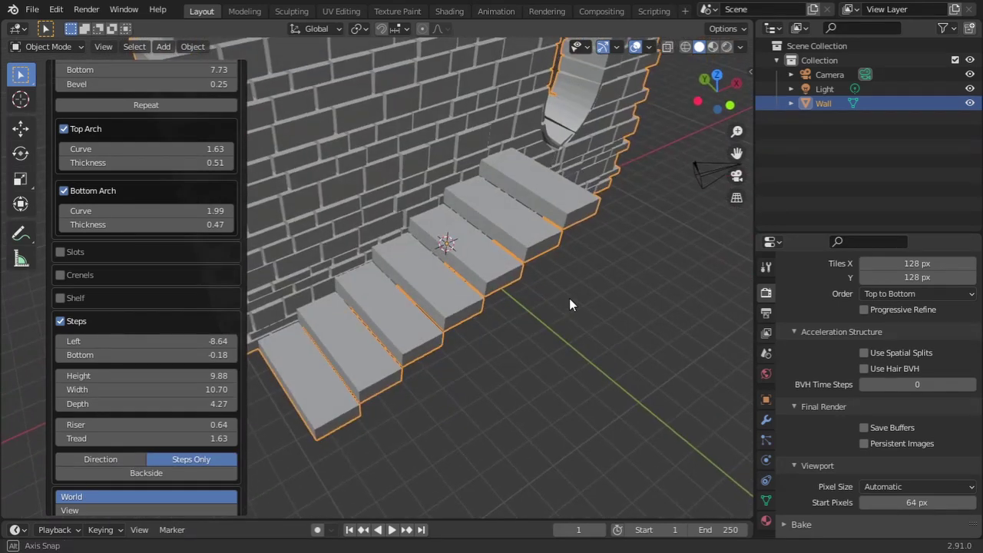
pyautogui.click(172, 473)
pyautogui.moveTo(390, 301); pyautogui.dragTo(594, 281, button='middle')
pyautogui.moveTo(493, 307); pyautogui.dragTo(409, 307, button='middle')
pyautogui.click(177, 461)
pyautogui.click(179, 470)
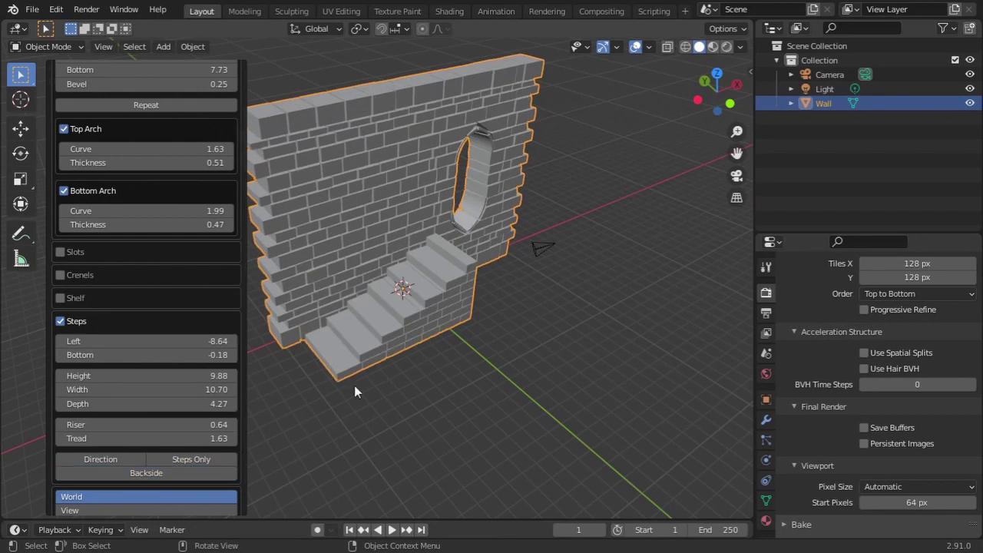
# Disable the steps and set the wall's location to X 5.7 m, Y 0.79 m and Z 0.54 m
pyautogui.moveTo(354, 392); pyautogui.dragTo(442, 365, button='middle')
pyautogui.scroll(-3, 89, 398)
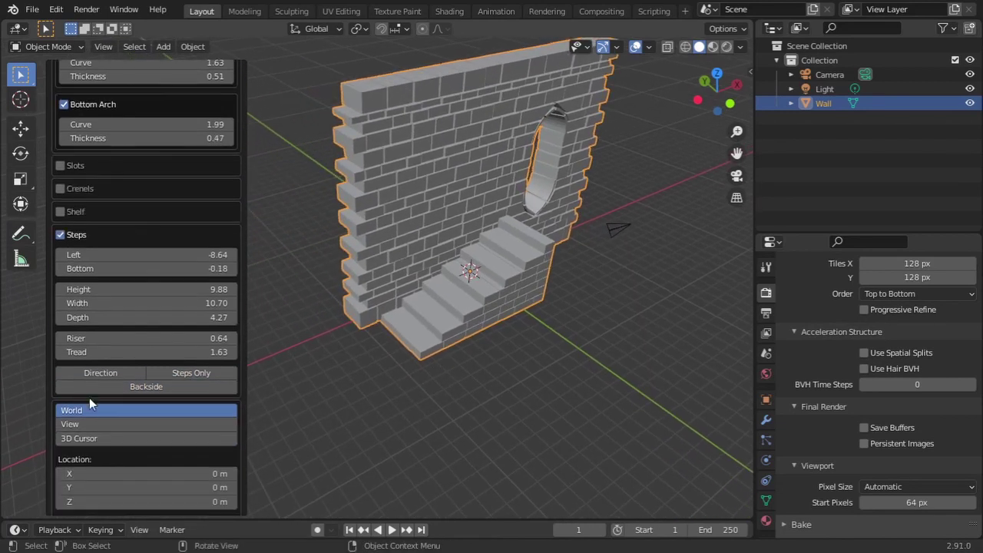
pyautogui.click(59, 235)
pyautogui.moveTo(146, 403); pyautogui.dragTo(192, 421)
pyautogui.moveTo(123, 435); pyautogui.dragTo(146, 435)
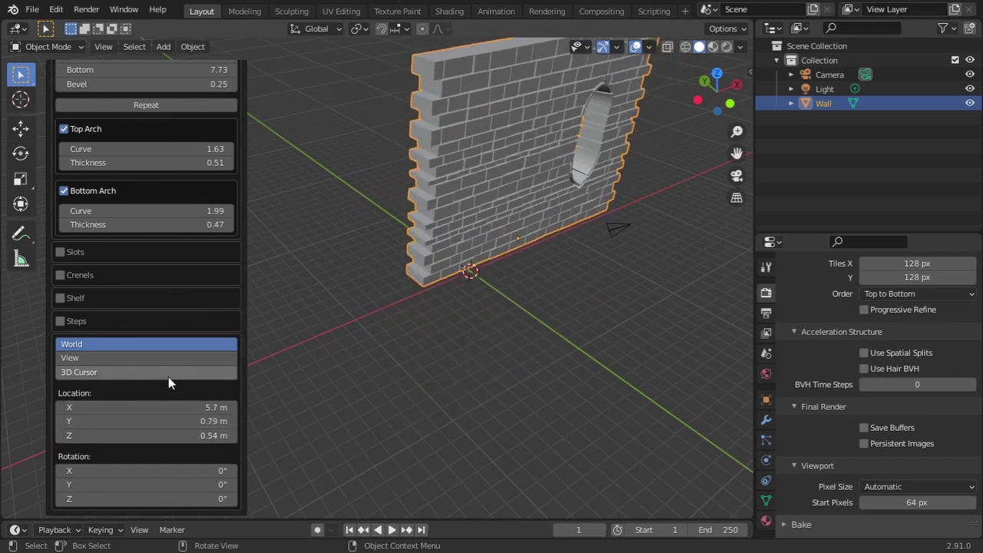
# Examine the relocated wall and its position relative to the world origin from several angles and distances
pyautogui.keyDown('shift'); pyautogui.moveTo(453, 213); pyautogui.dragTo(471, 364, button='middle'); pyautogui.keyUp('shift')
pyautogui.moveTo(468, 442); pyautogui.dragTo(486, 378, button='middle')
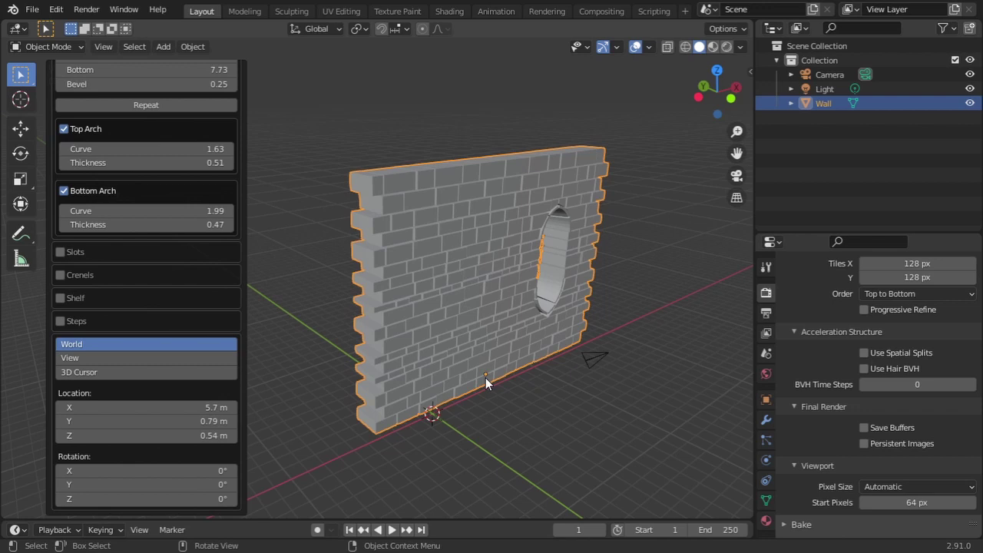
pyautogui.scroll(-4, 486, 242)
pyautogui.scroll(-5, 486, 241)
pyautogui.scroll(-5, 462, 242)
pyautogui.scroll(12, 417, 283)
pyautogui.moveTo(526, 325); pyautogui.dragTo(521, 372, button='middle')
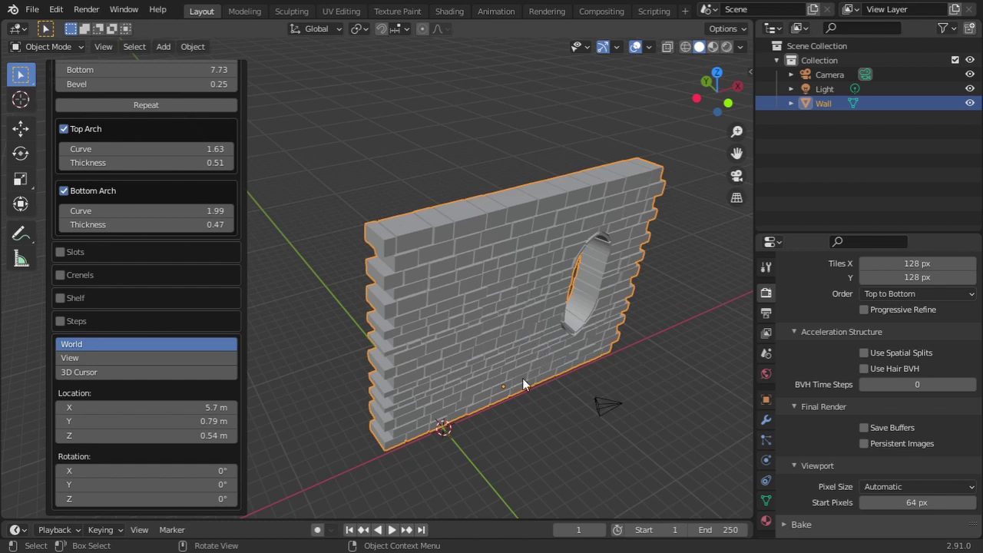
pyautogui.keyDown('shift'); pyautogui.moveTo(523, 377); pyautogui.dragTo(504, 358, button='middle'); pyautogui.keyUp('shift')
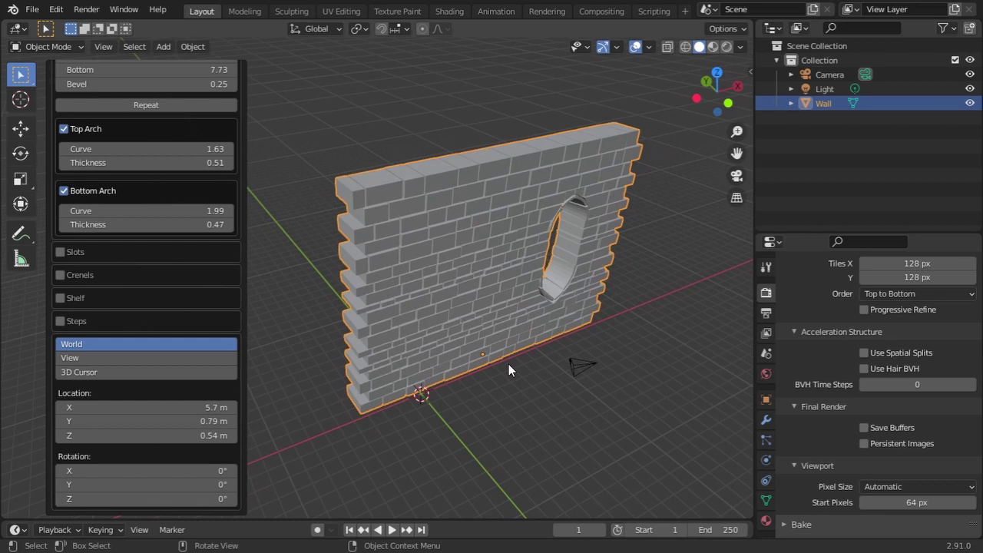